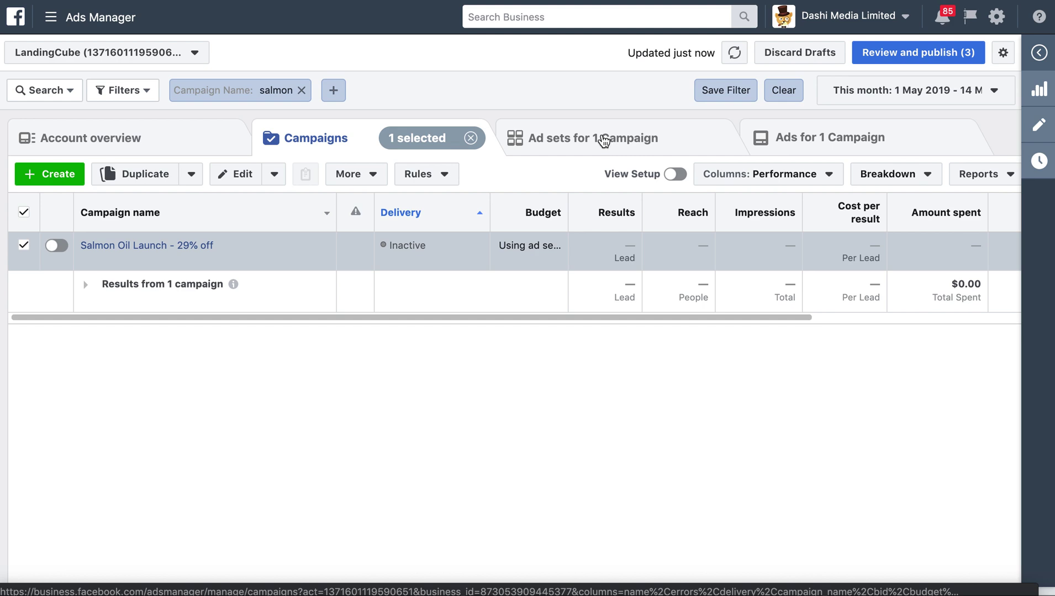
Step: Duplicate the US - 25-60 ad set once into its original campaign
left_click(604, 142)
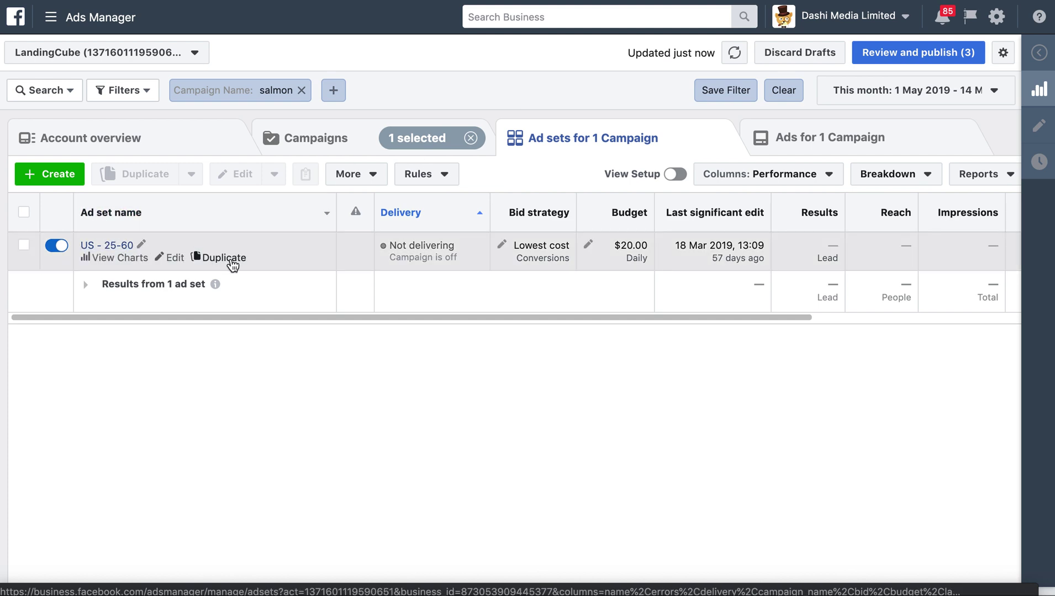
left_click(376, 139)
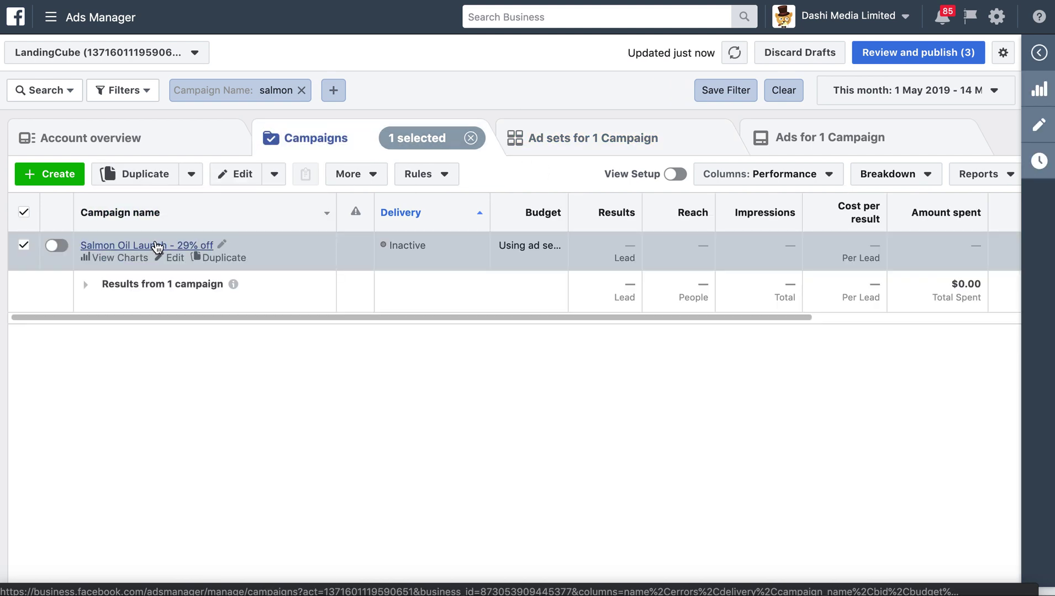
left_click(157, 245)
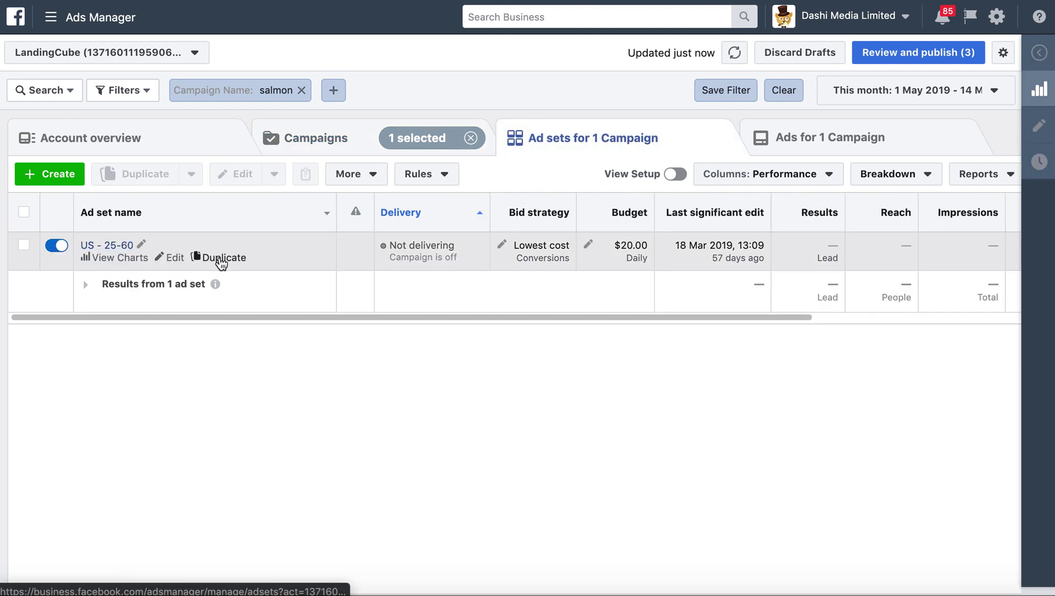
left_click(220, 260)
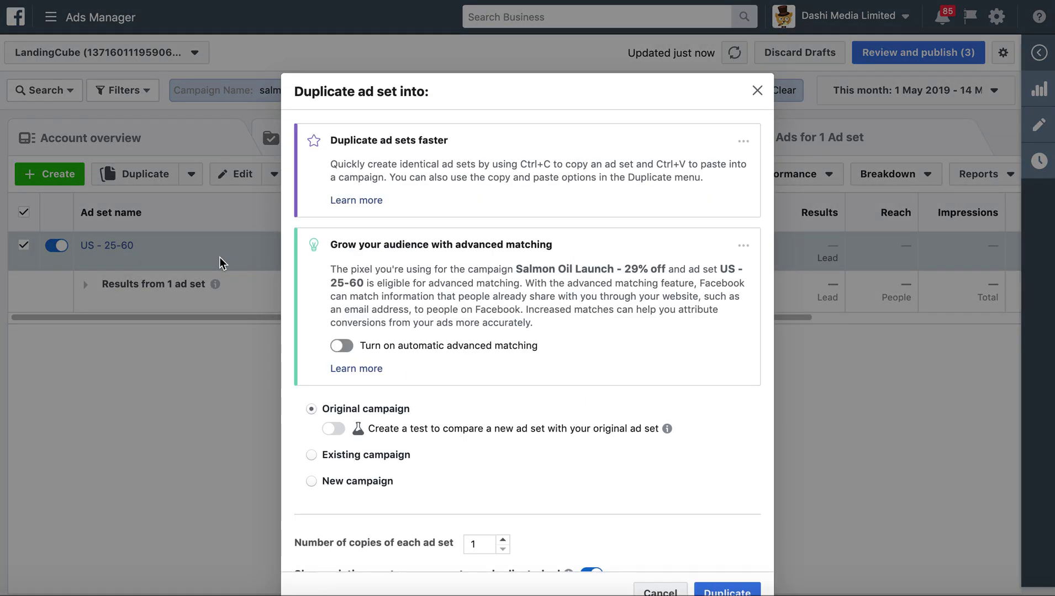
scroll(502, 367, "down", 1)
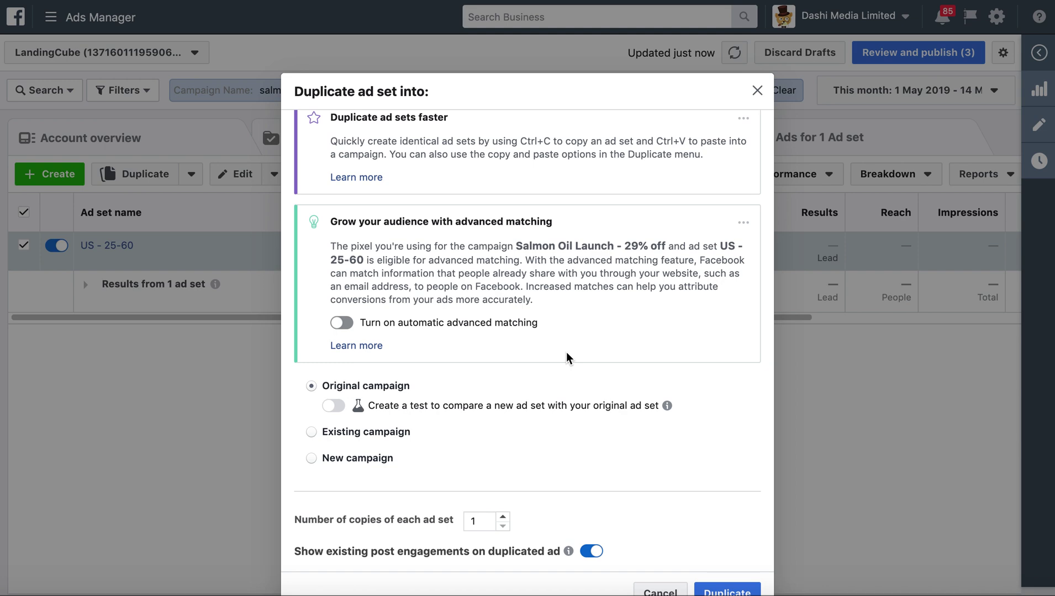
scroll(567, 358, "down", 2)
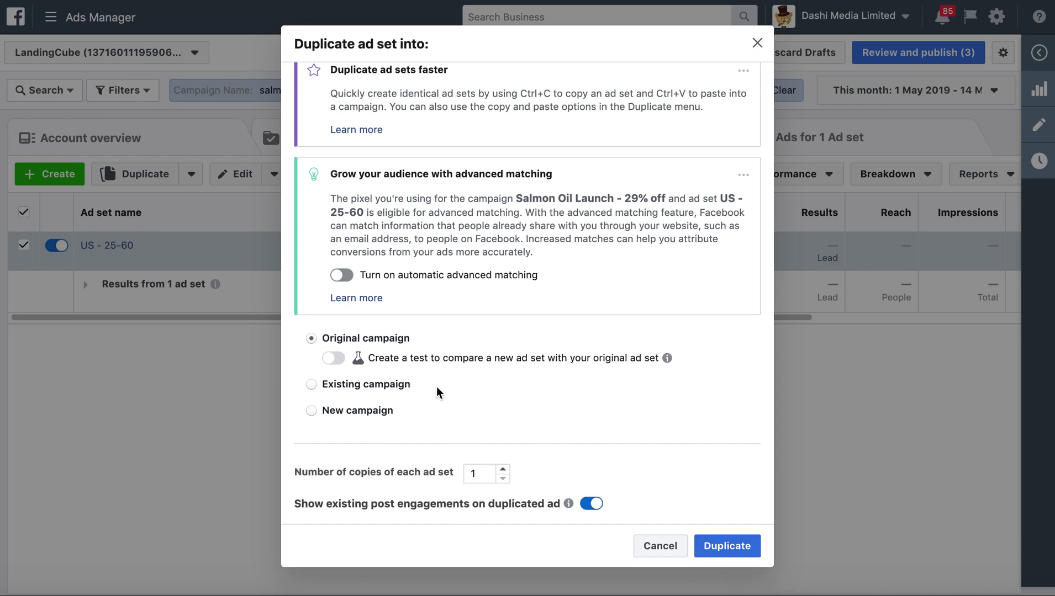
left_click(710, 544)
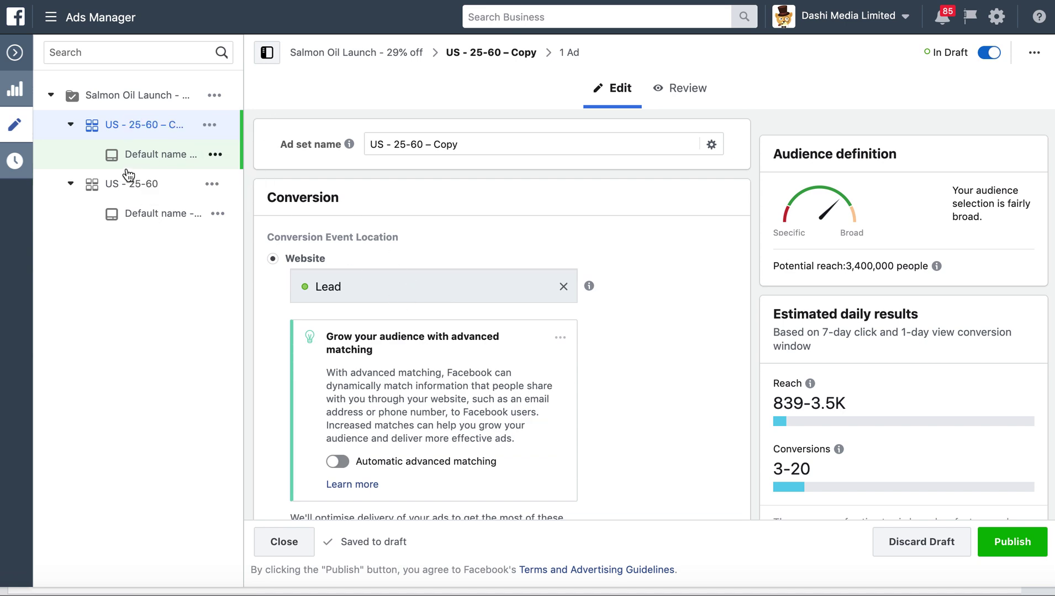
Step: Open the ad in the original US - 25-60 ad set to check its preview
left_click(134, 189)
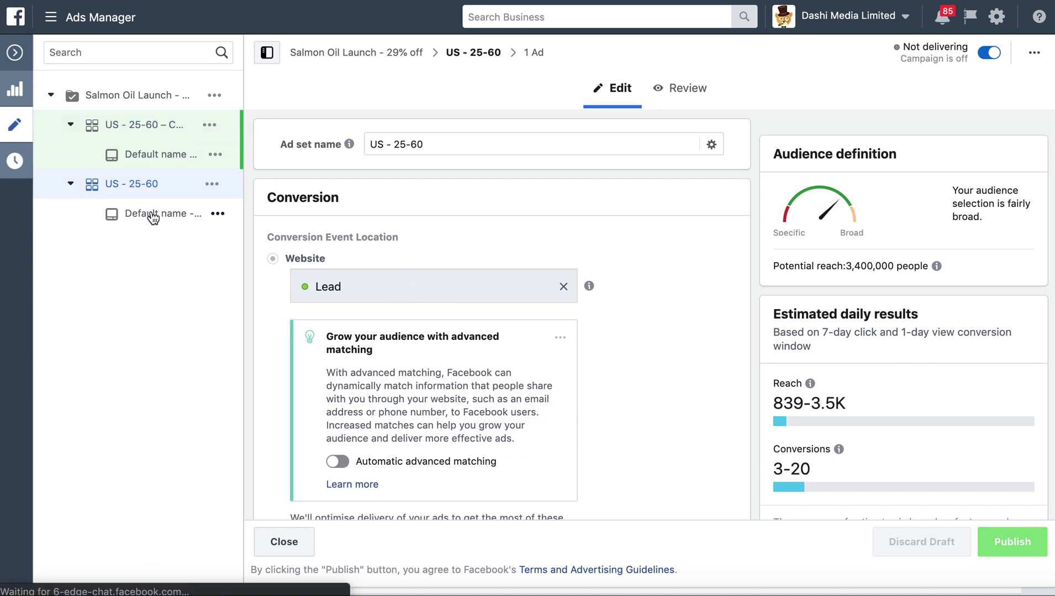
left_click(153, 215)
scroll(530, 370, "down", 2)
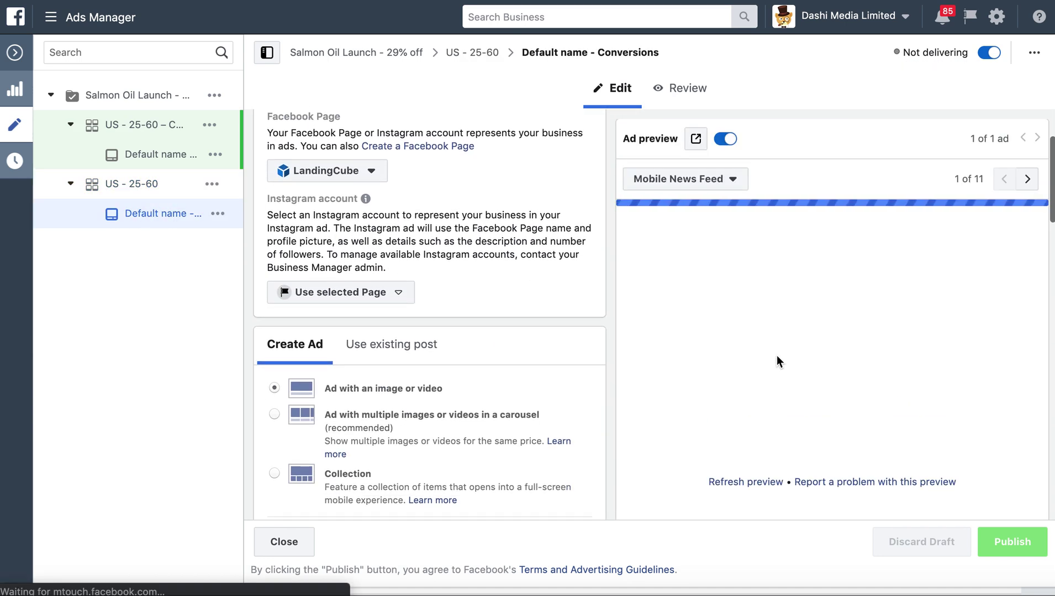
scroll(529, 377, "up", 2)
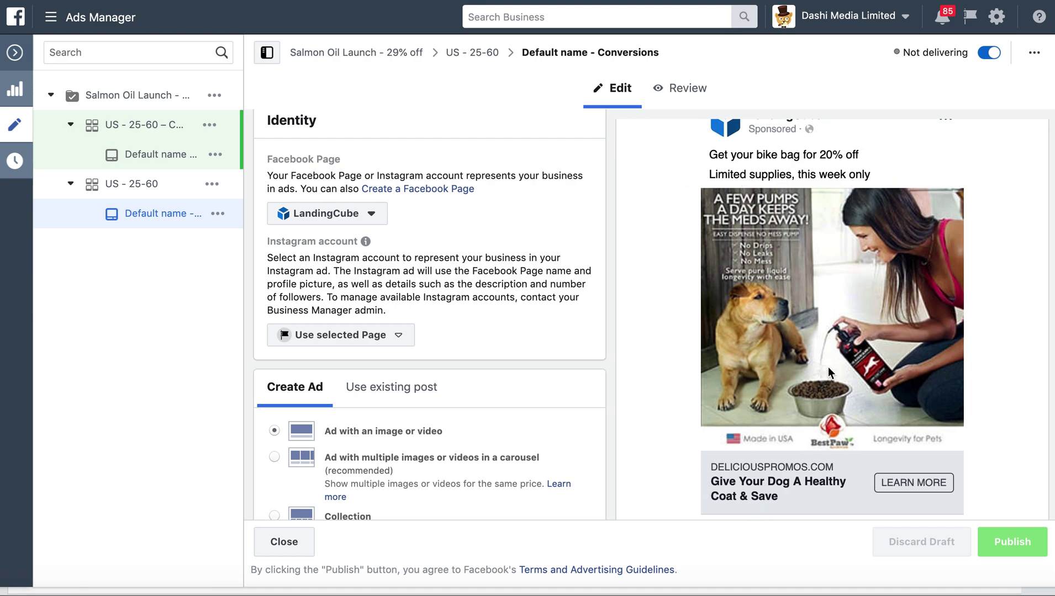
scroll(828, 367, "up", 1)
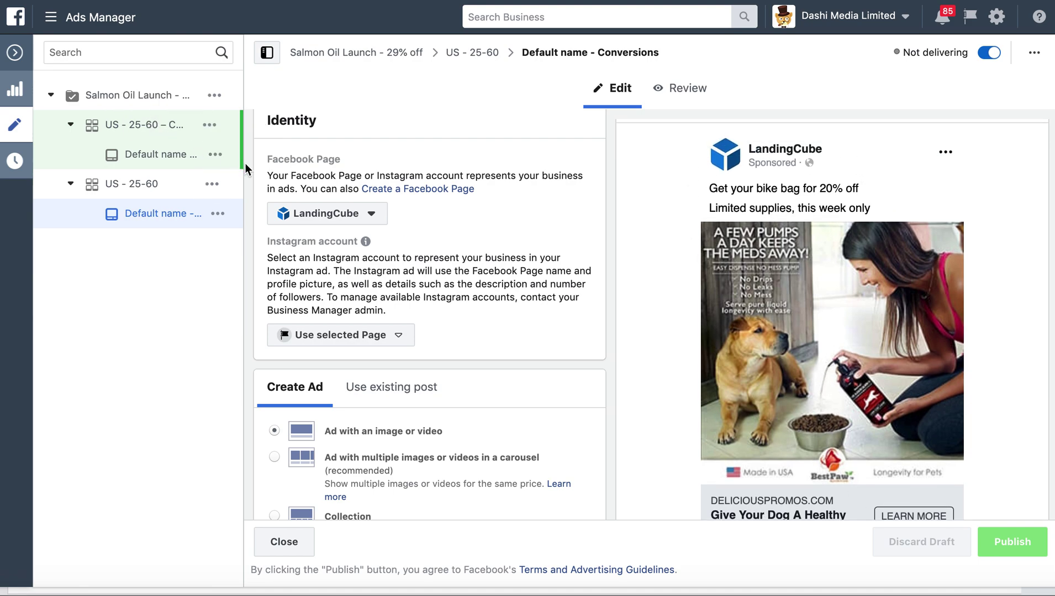
Step: Open the Default name - Conversions ad under US - 25-60 – Copy and review it
left_click(147, 155)
scroll(735, 424, "down", 5)
scroll(424, 430, "down", 6)
scroll(497, 420, "up", 8)
scroll(767, 277, "up", 5)
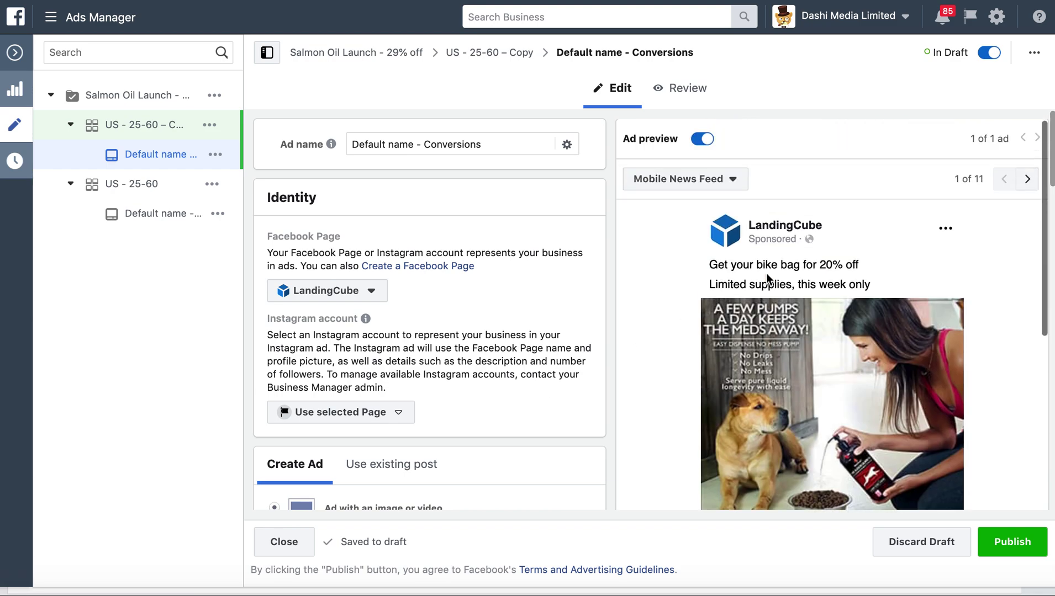
Step: Open the US - 25-60 – Copy ad set settings and set the audience gender to Women
left_click(147, 133)
scroll(510, 293, "down", 3)
scroll(602, 332, "up", 3)
scroll(577, 308, "down", 6)
scroll(577, 308, "down", 12)
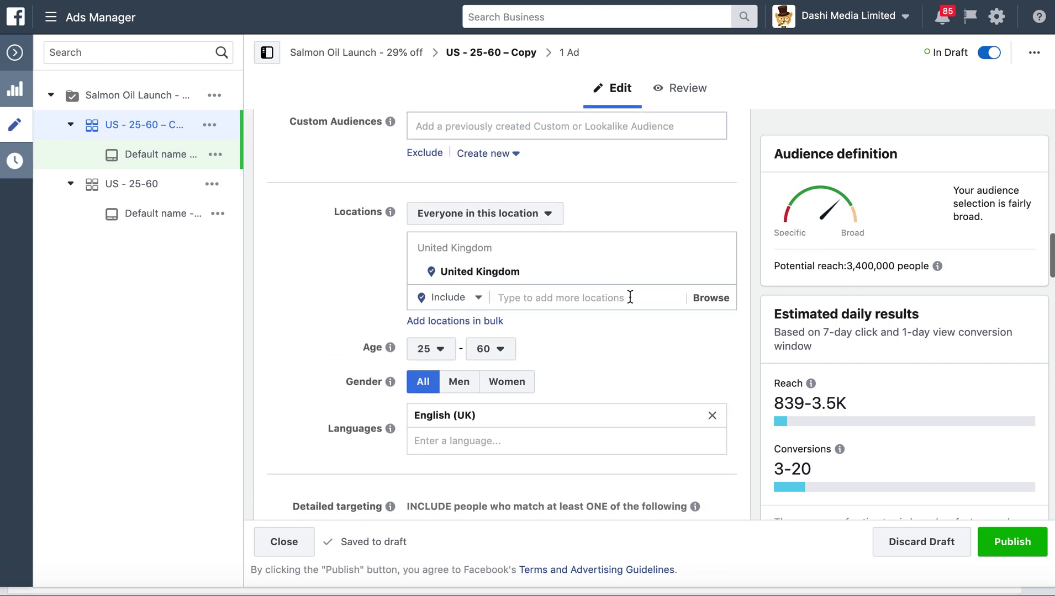
scroll(606, 360, "down", 8)
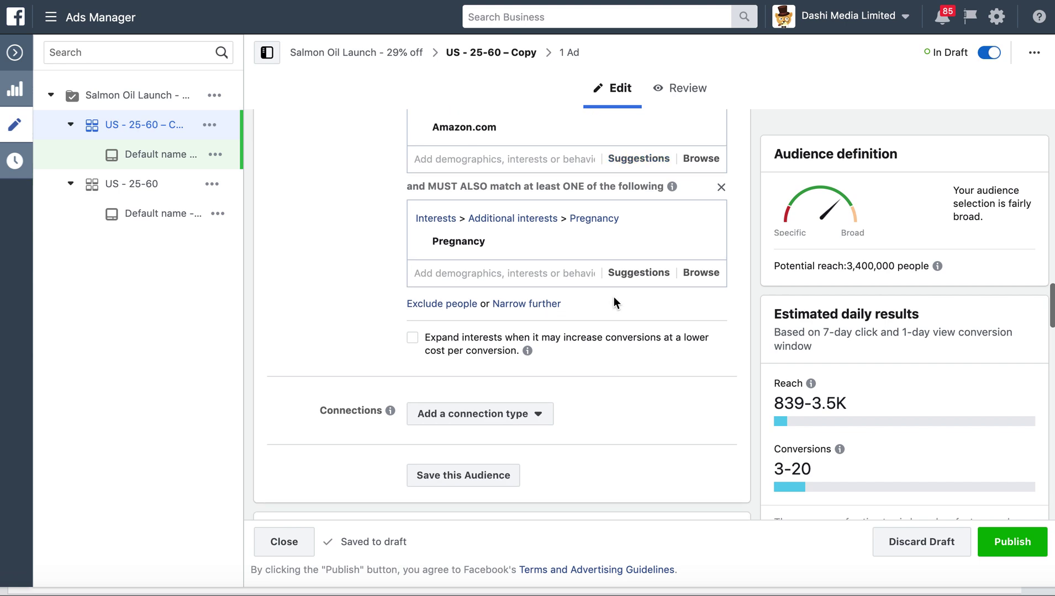
scroll(612, 276, "up", 6)
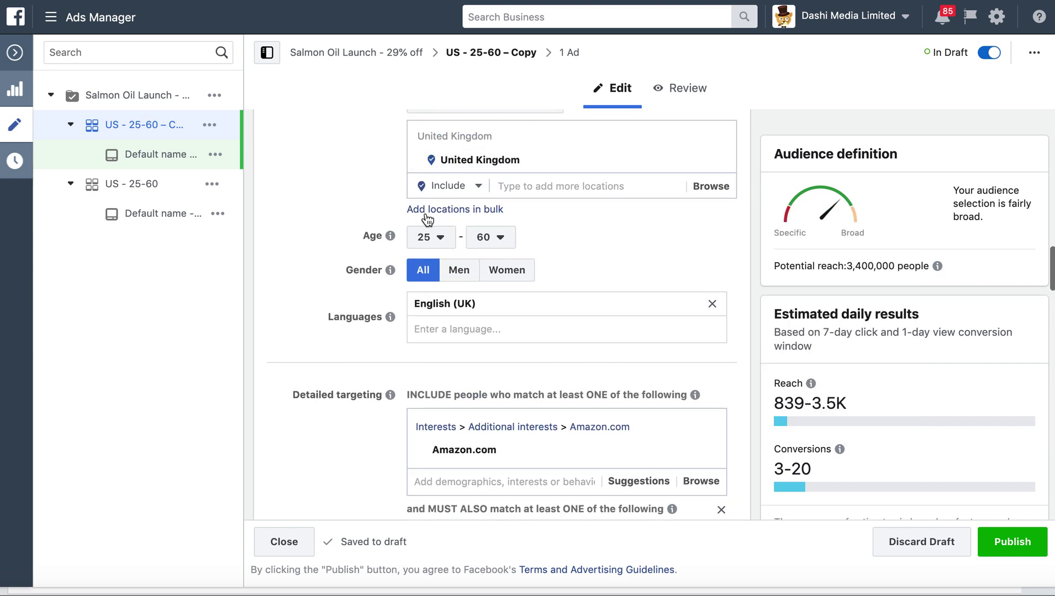
scroll(589, 199, "up", 4)
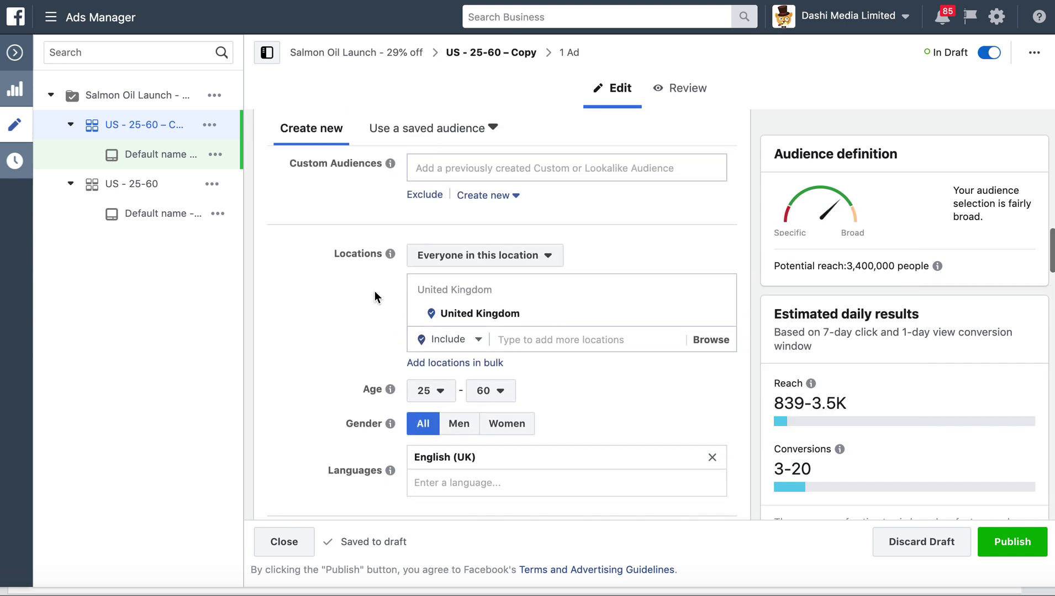
scroll(430, 365, "down", 8)
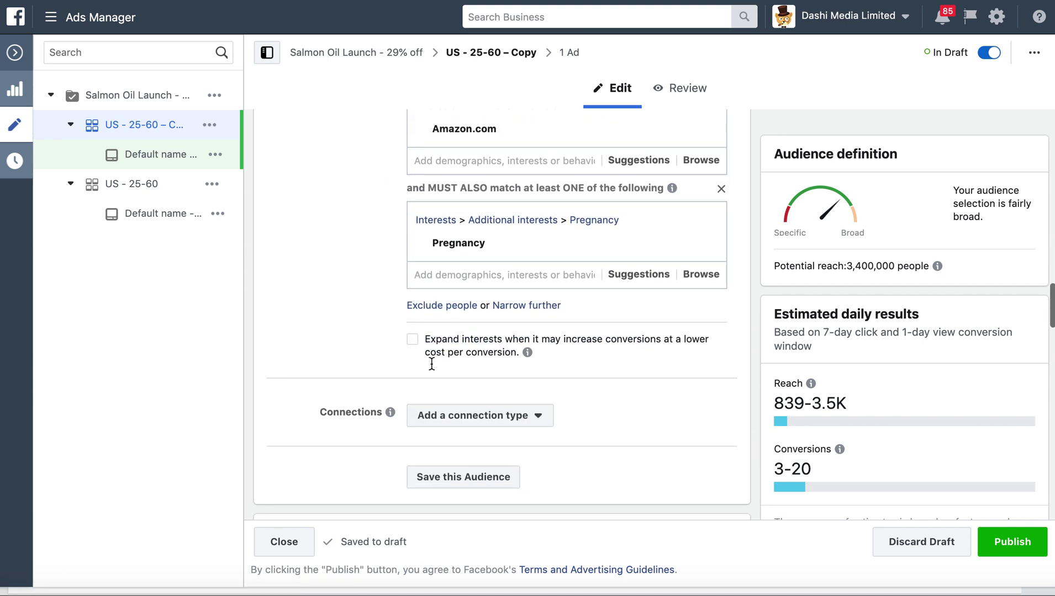
scroll(467, 249, "up", 3)
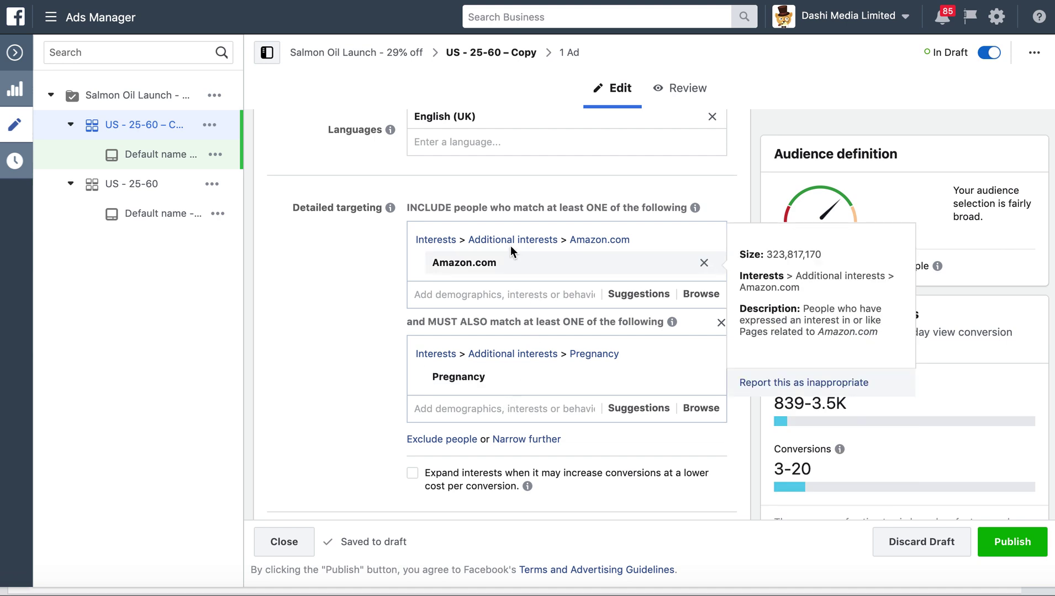
scroll(510, 246, "up", 6)
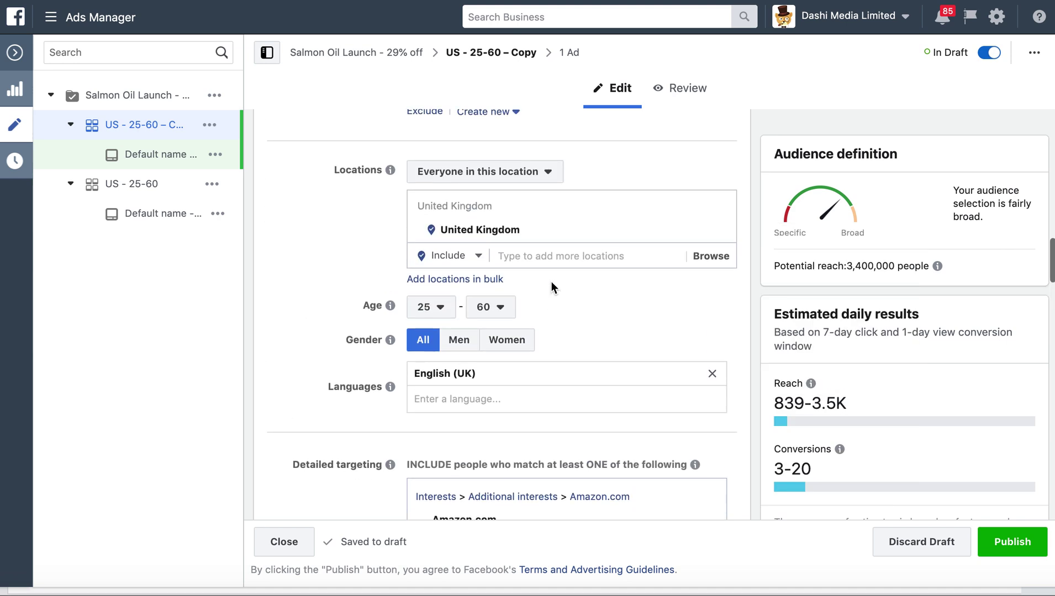
scroll(551, 282, "up", 2)
scroll(605, 400, "down", 4)
scroll(604, 400, "down", 3)
scroll(604, 403, "up", 3)
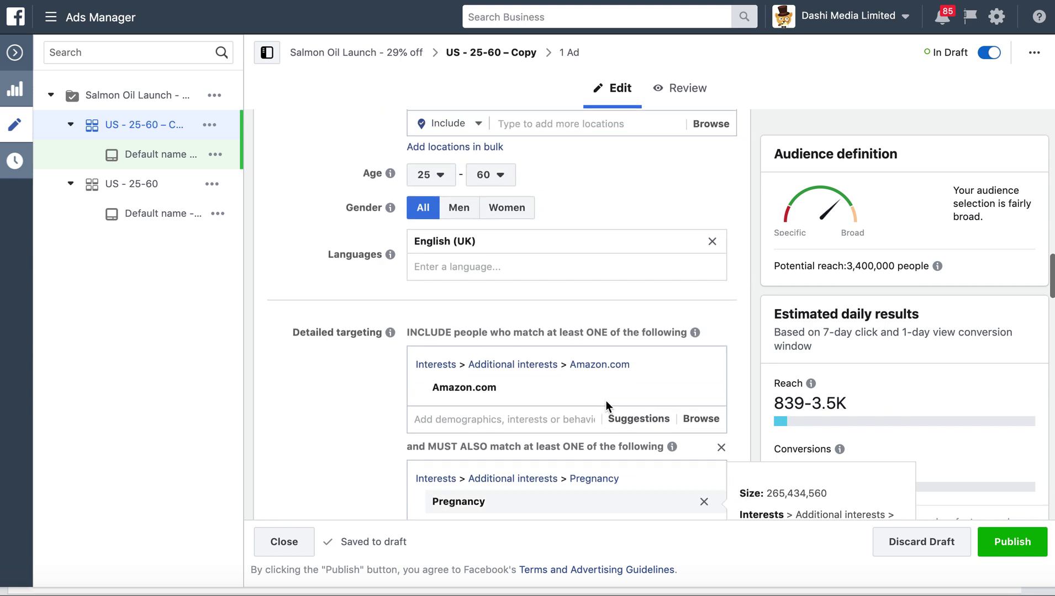
left_click(525, 213)
Step: Set the audience age range to 29 through 39
scroll(591, 221, "up", 2)
left_click(442, 284)
scroll(449, 428, "down", 2)
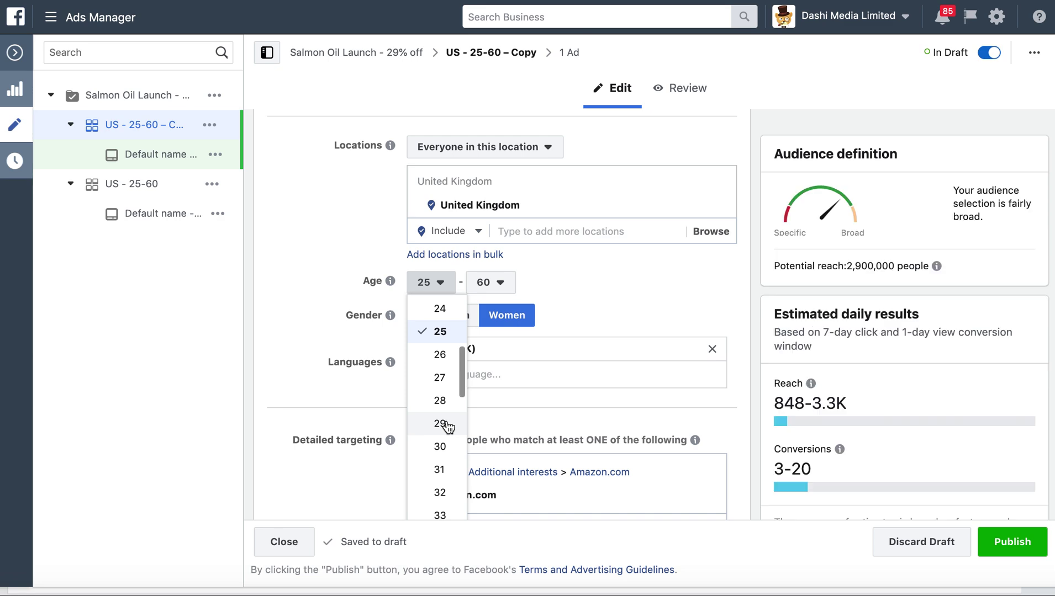
left_click(448, 425)
left_click(501, 282)
scroll(506, 422, "up", 5)
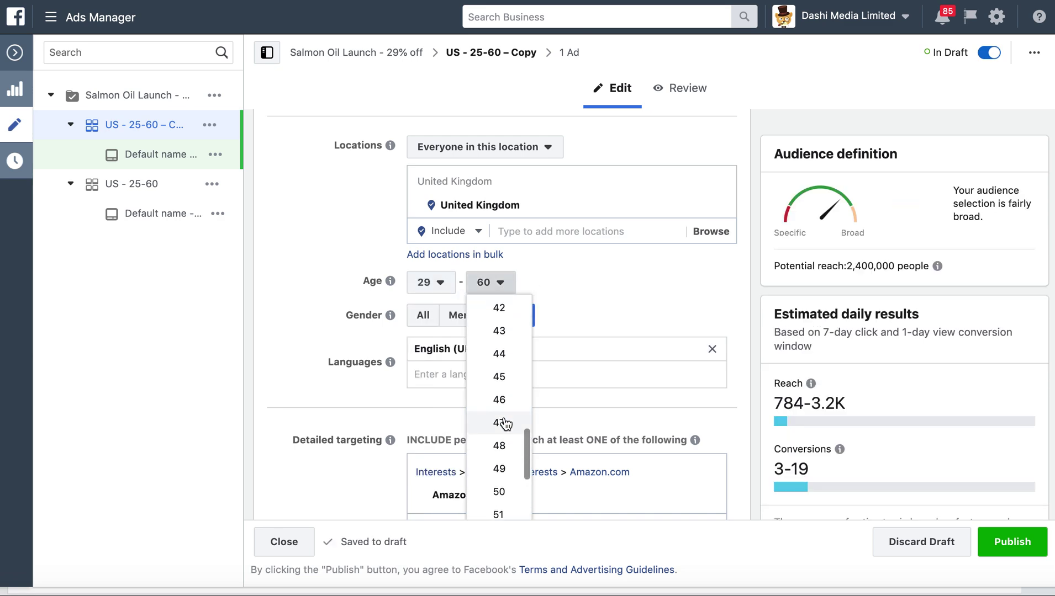
scroll(505, 423, "up", 4)
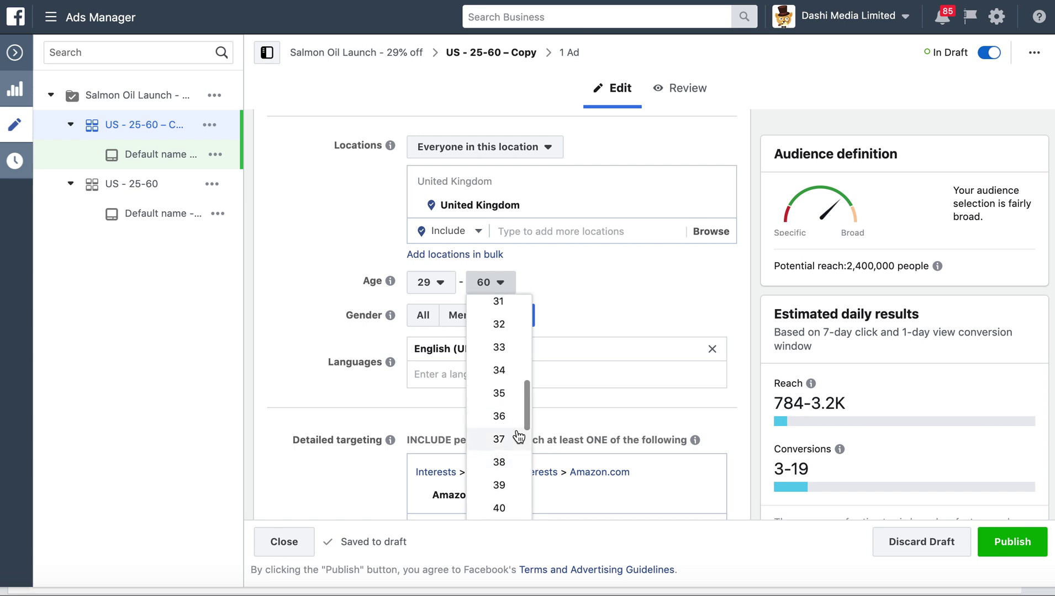
scroll(518, 436, "down", 2)
left_click(503, 427)
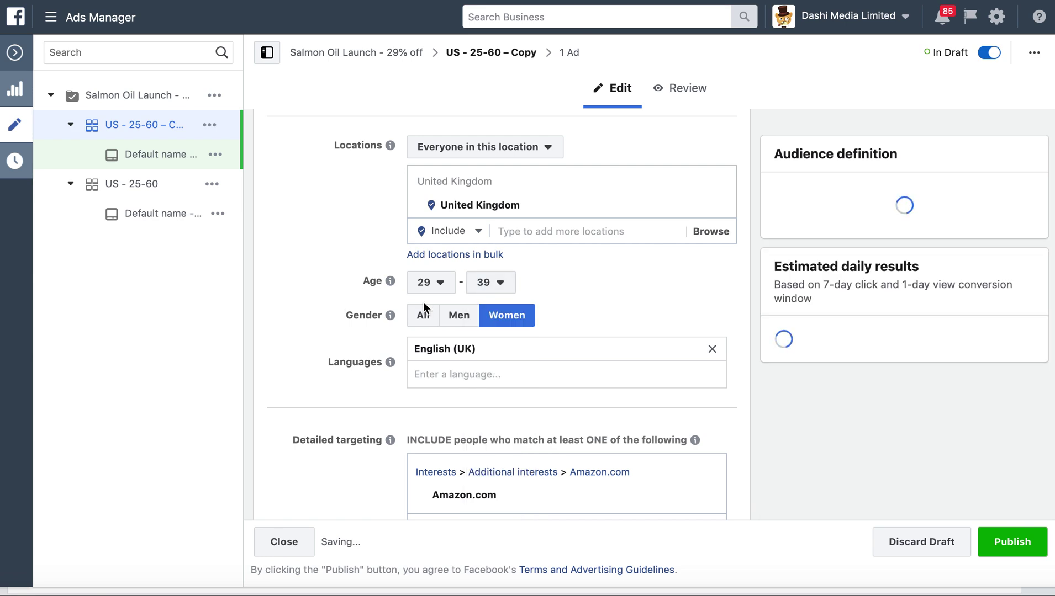
Step: Narrow the detailed targeting further with an Engaged shoppers group
scroll(354, 293, "up", 5)
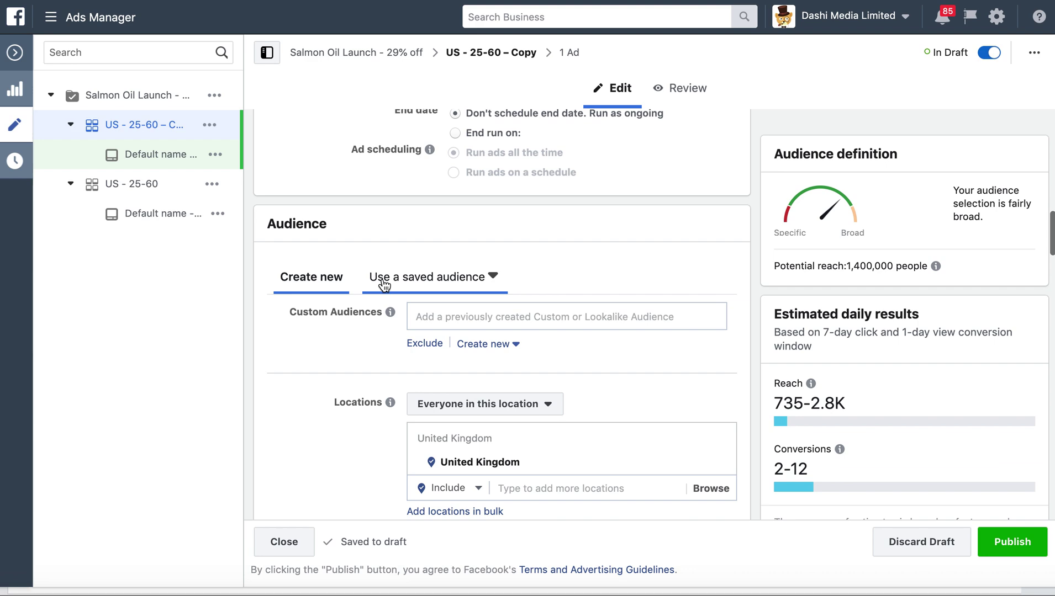
scroll(384, 282, "up", 5)
scroll(431, 317, "down", 4)
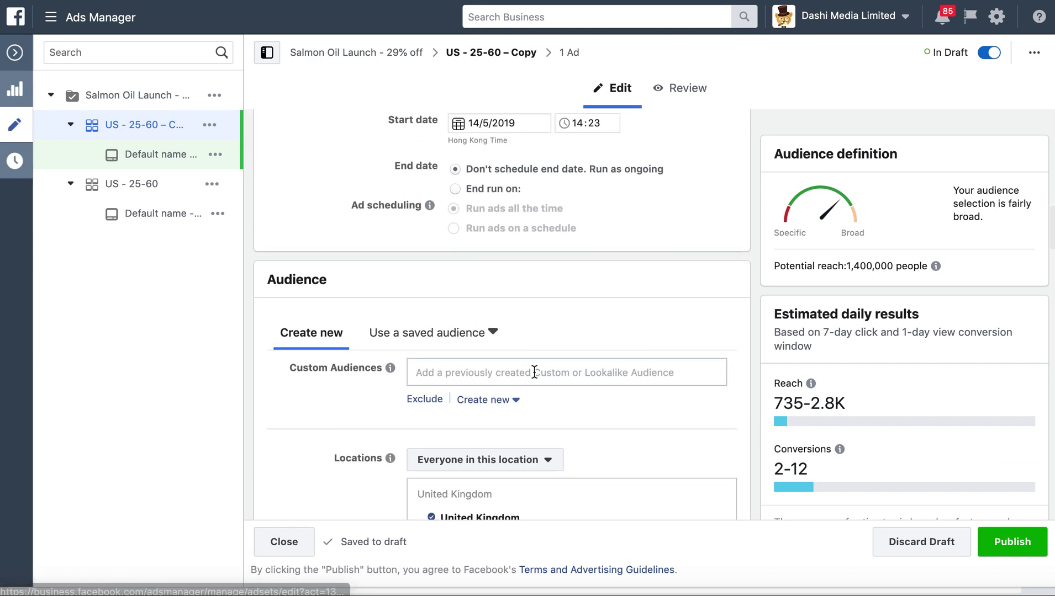
scroll(537, 372, "down", 3)
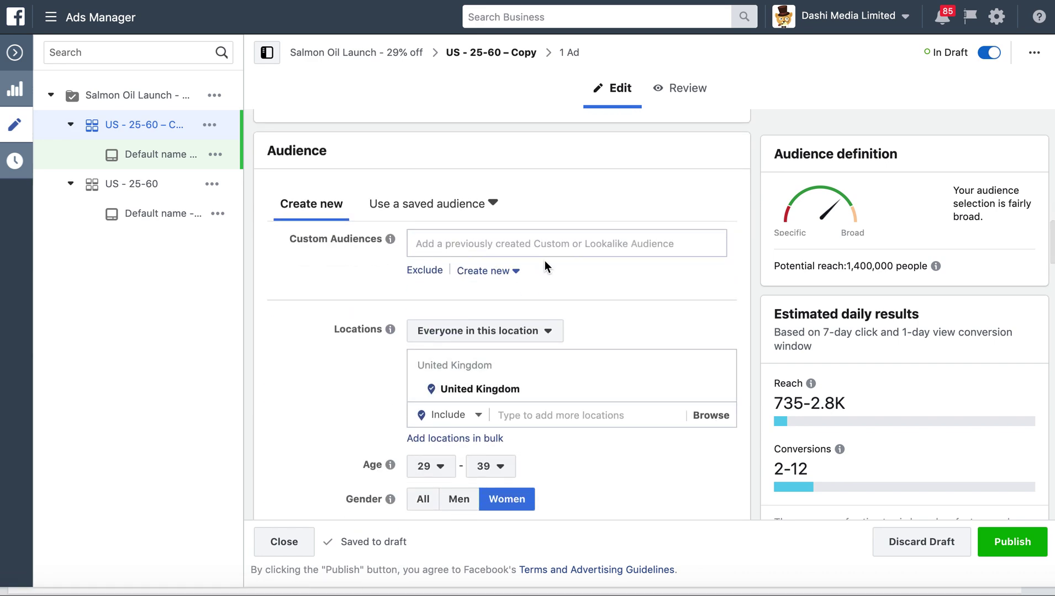
scroll(650, 366, "down", 8)
scroll(650, 367, "down", 1)
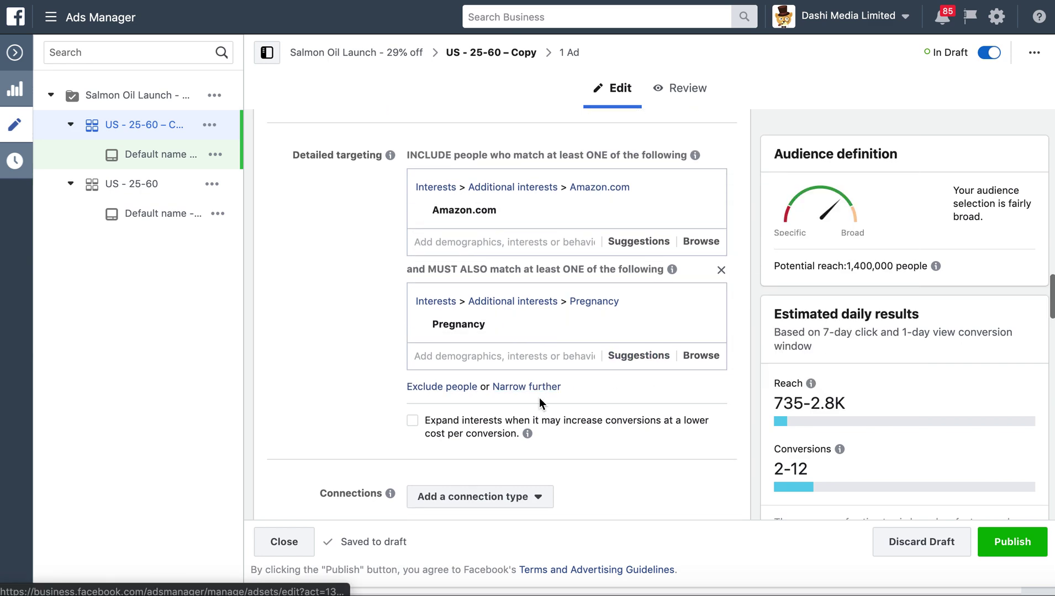
left_click(539, 387)
left_click(507, 406)
type("engaged shoppers")
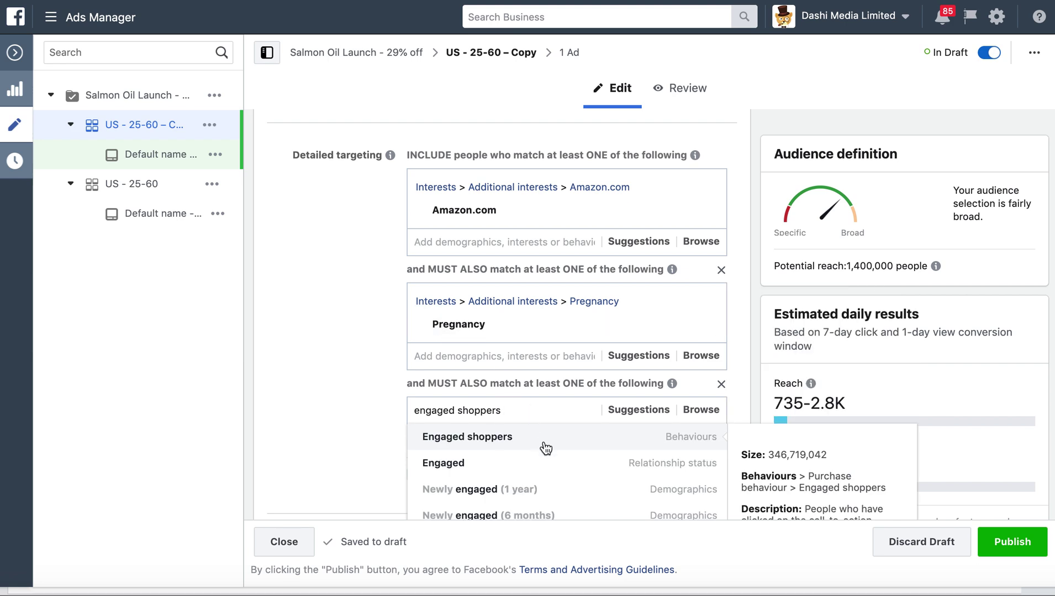
left_click(547, 449)
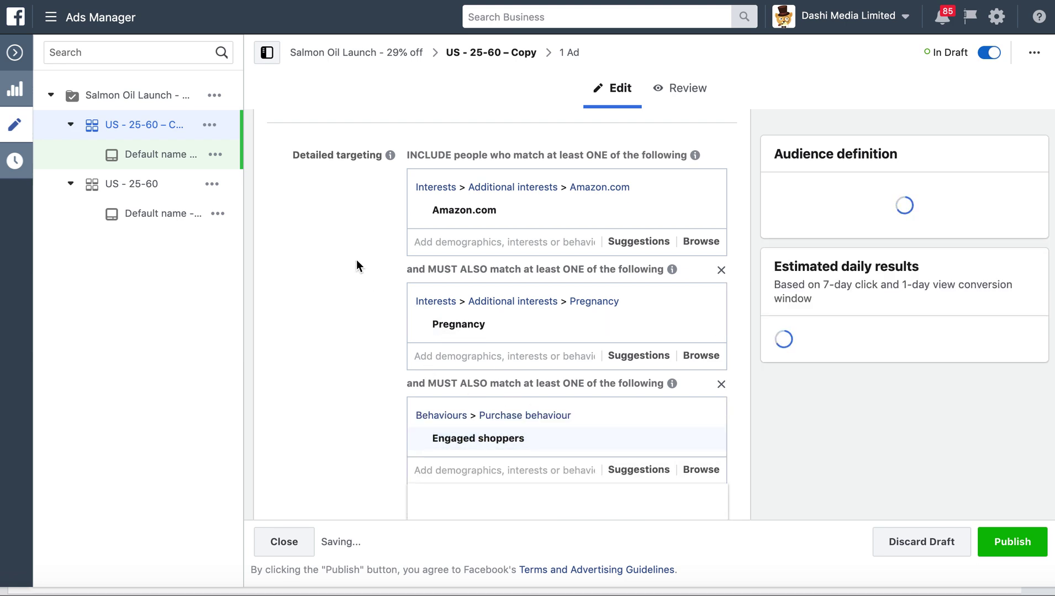
scroll(340, 214, "up", 10)
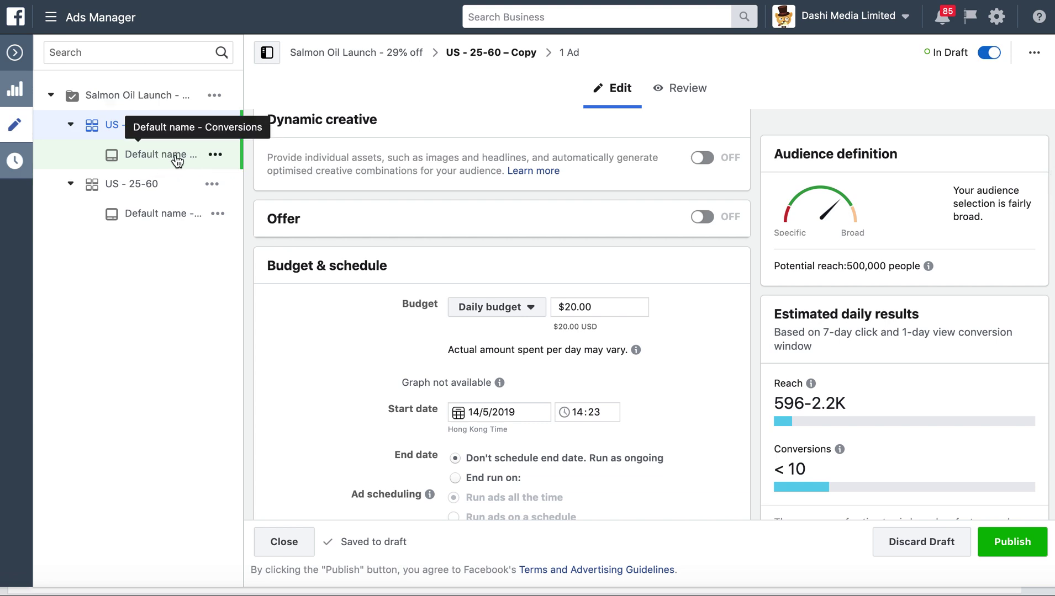
Step: Publish the drafted ad set and ad, then return to the Ad sets table
left_click(1014, 544)
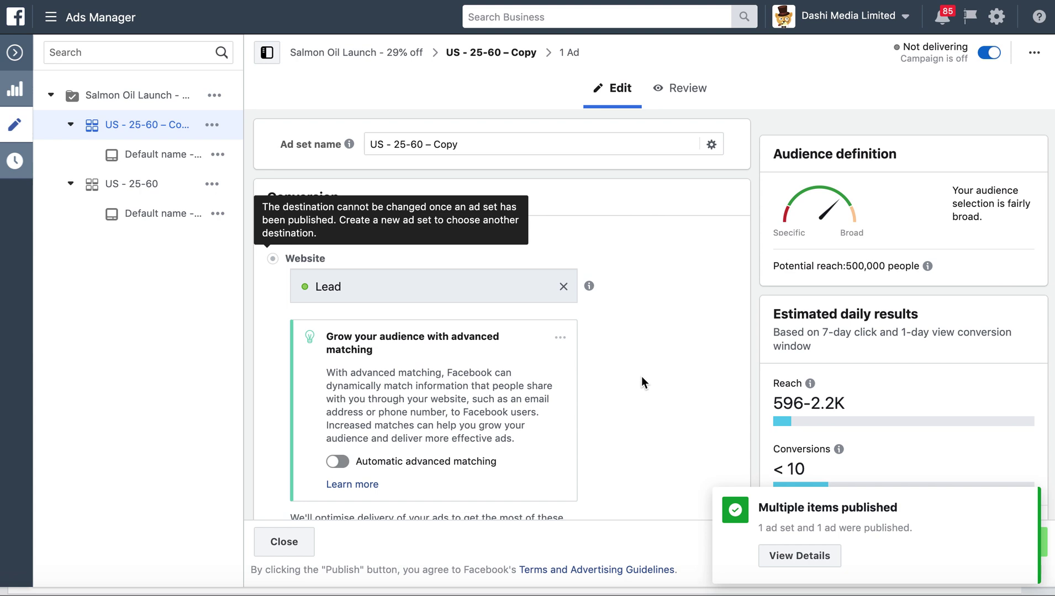
left_click(14, 52)
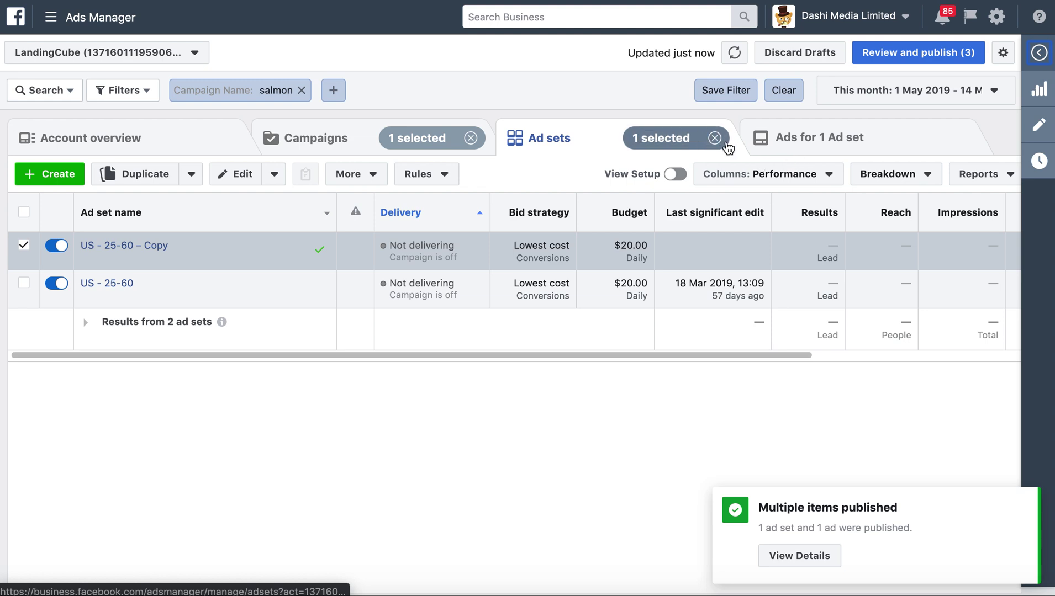
Step: Duplicate the Default name - Conversions ad into US - 25-60 – Copy and US - 25-60
left_click(823, 138)
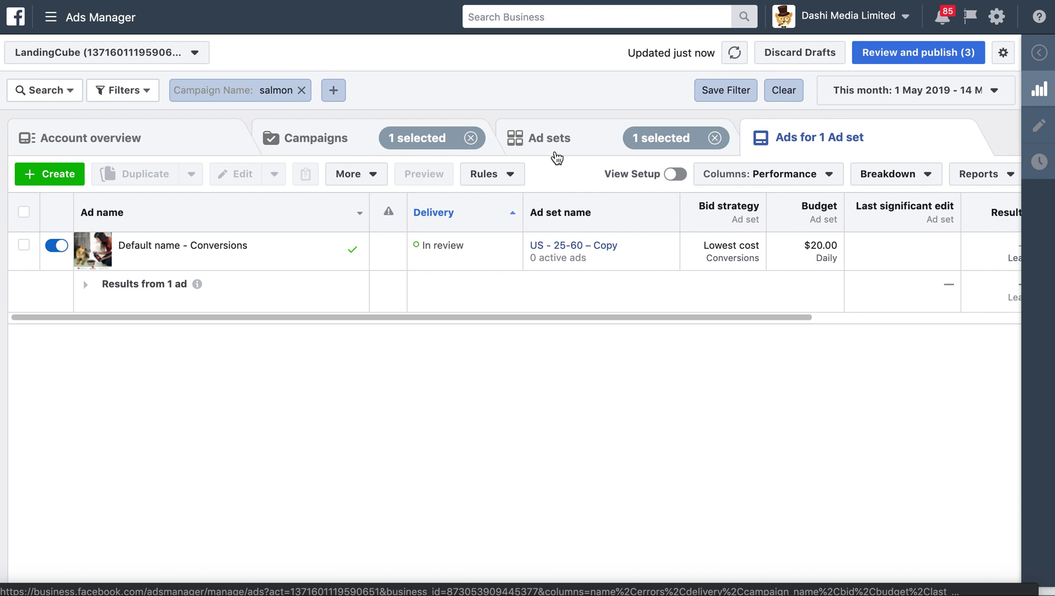
mouse_move(218, 267)
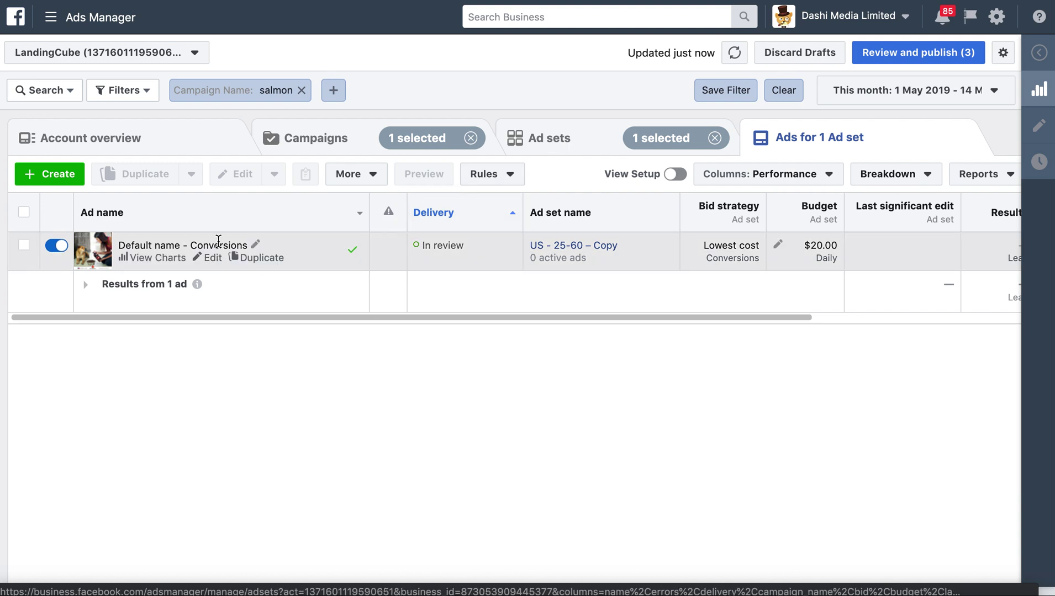
left_click(262, 258)
scroll(579, 382, "down", 3)
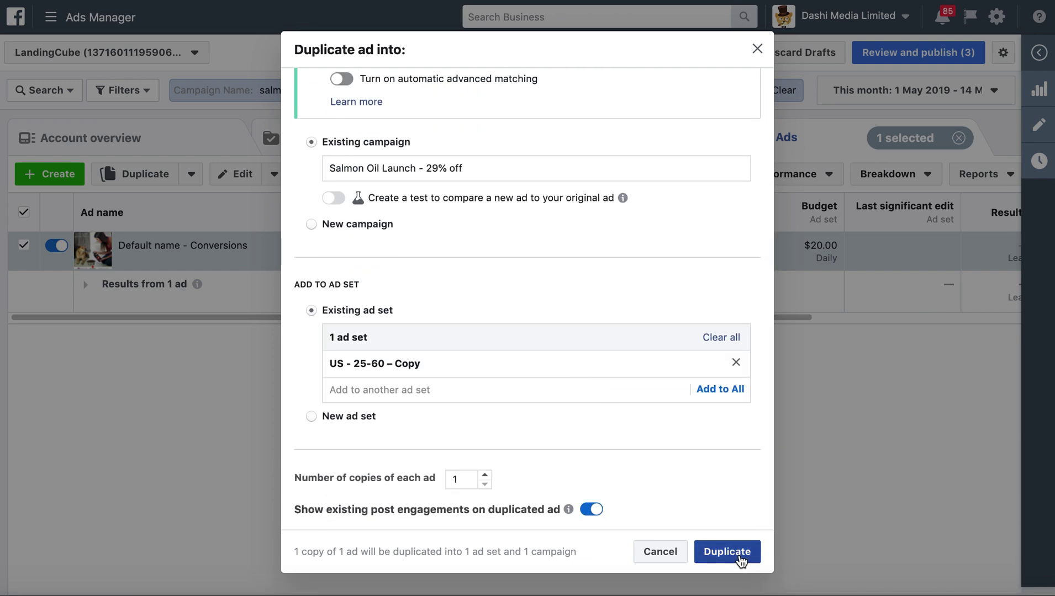
left_click(425, 390)
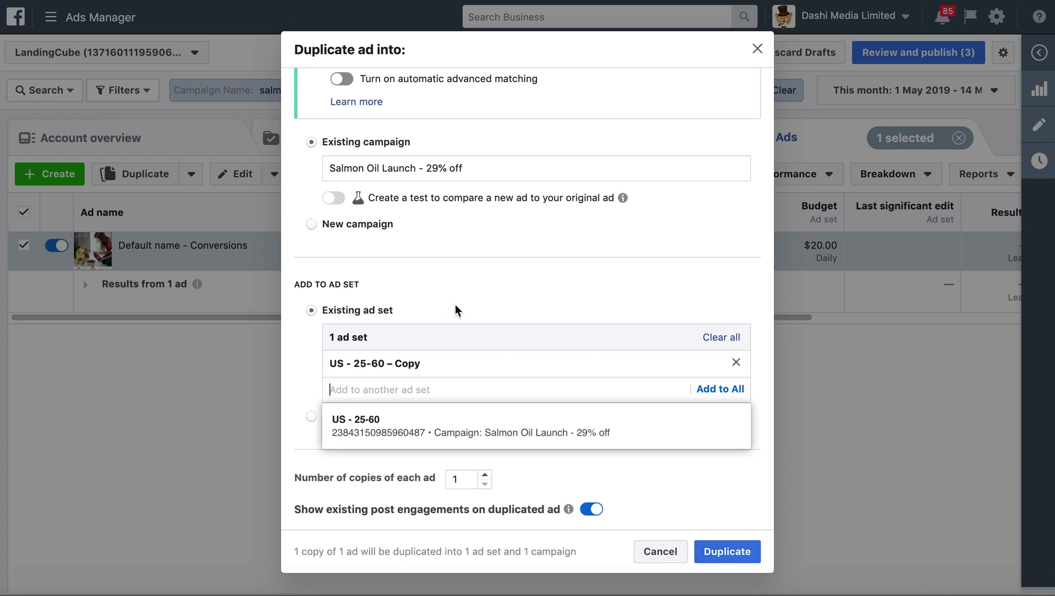
left_click(458, 426)
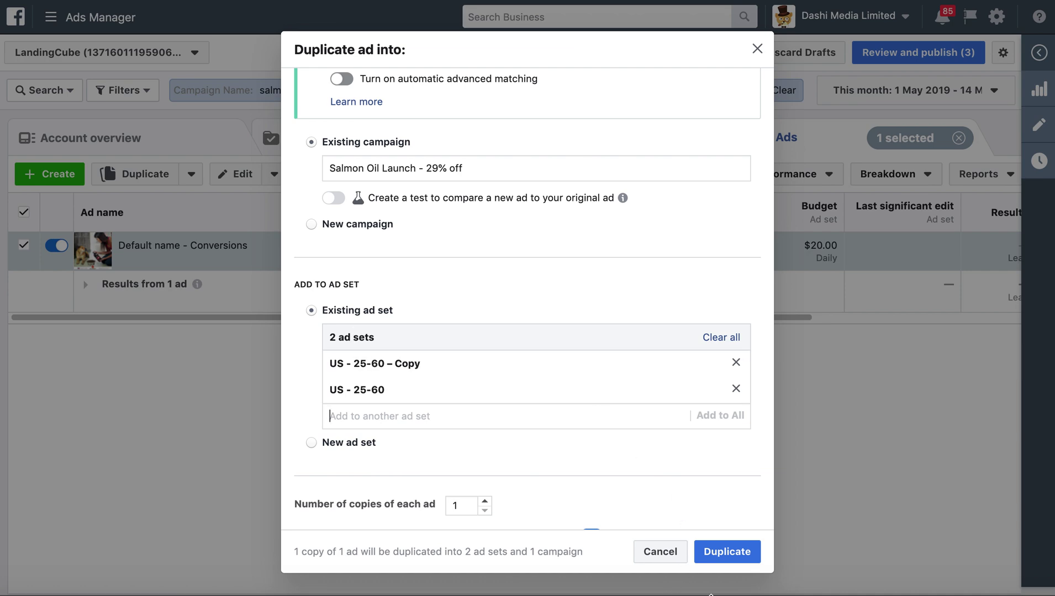
left_click(728, 558)
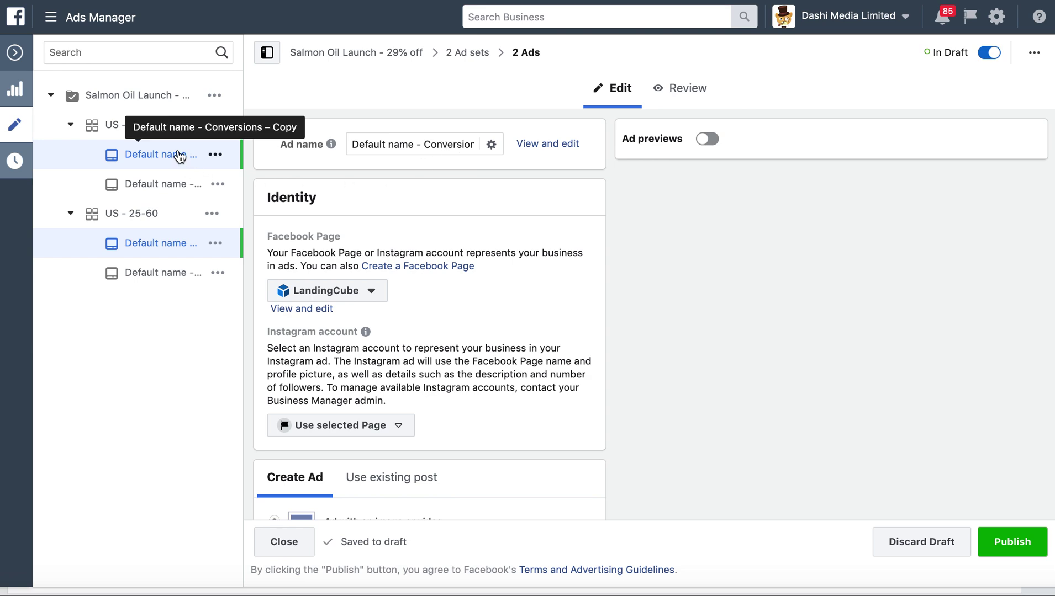
Step: Rename the ad set from 'US - 25-60 – Copy' to 'Uk - 29-39'
left_click(173, 125)
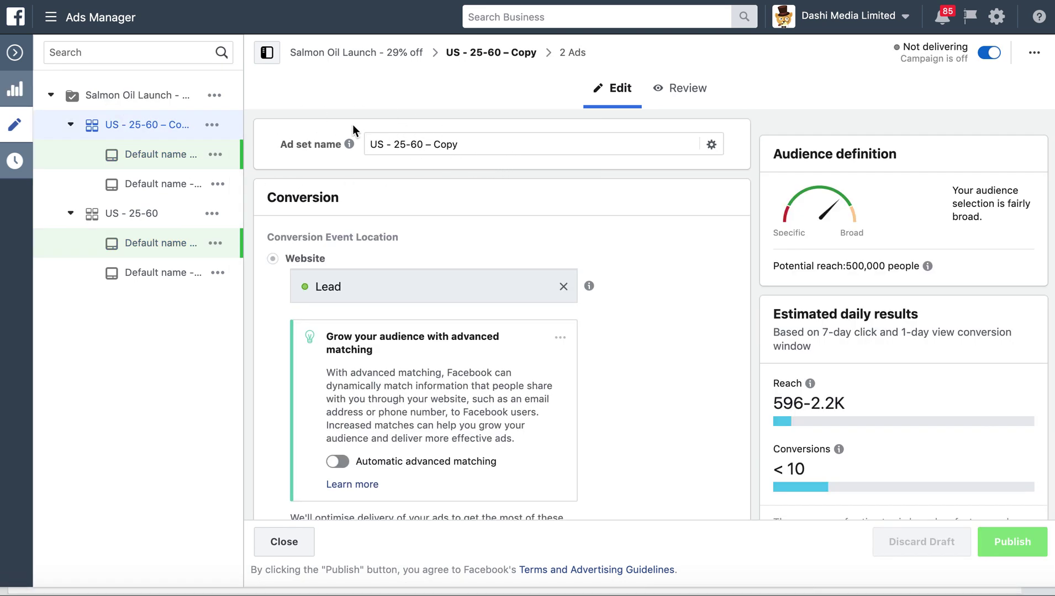
left_click_drag(424, 145, 394, 141)
key("BackSpace")
key("BackSpace")
key("BackSpace")
key("BackSpace")
key("BackSpace")
type("k - 29-39 – Copy")
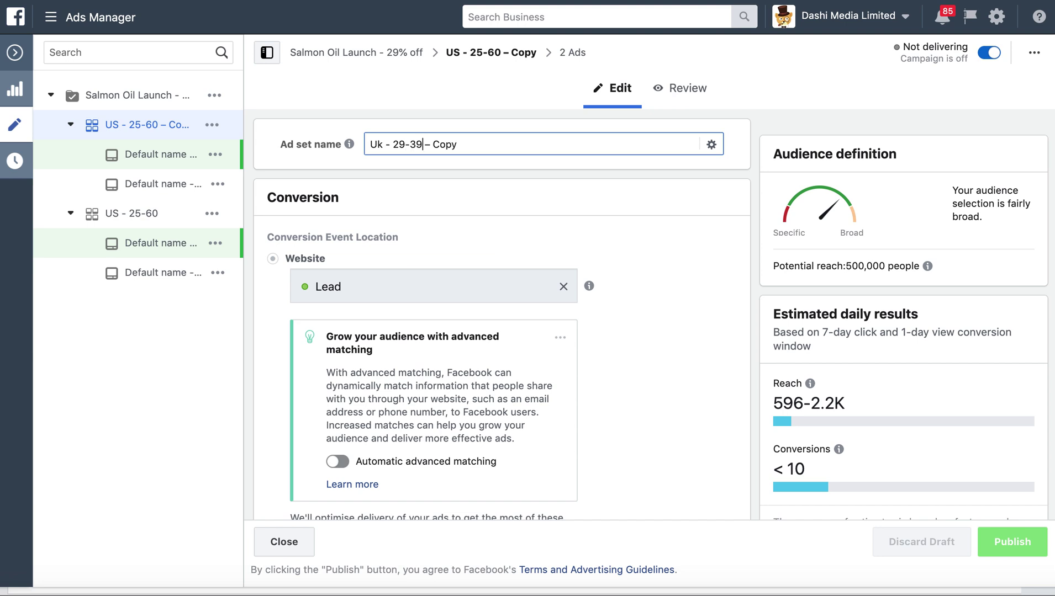
left_click_drag(458, 144, 429, 146)
key("BackSpace")
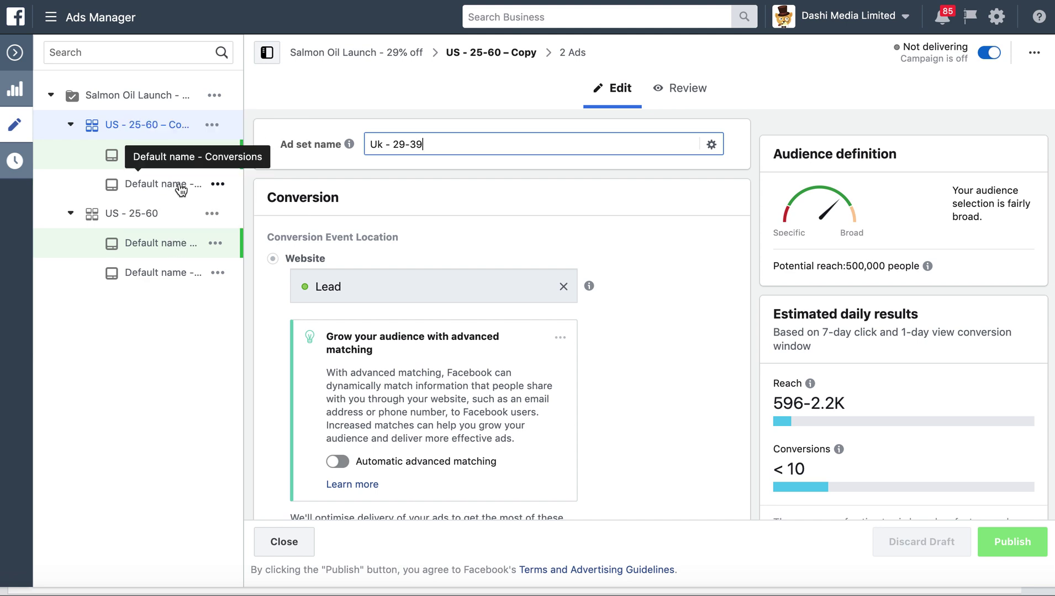
mouse_move(345, 150)
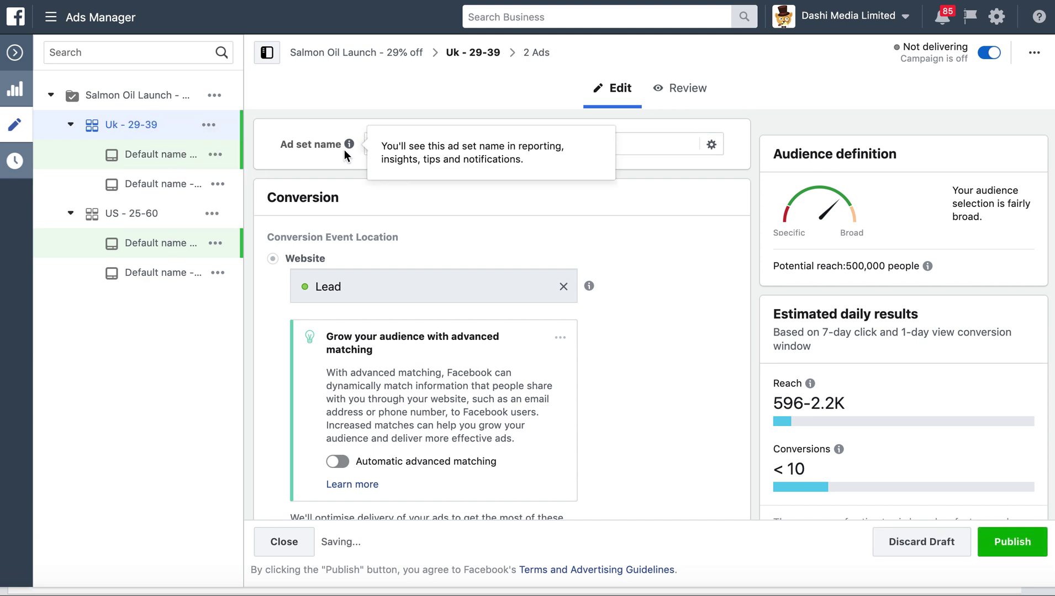
Step: Open the copied ad under Uk - 29-39 and scroll to its image
left_click(151, 160)
scroll(544, 379, "down", 8)
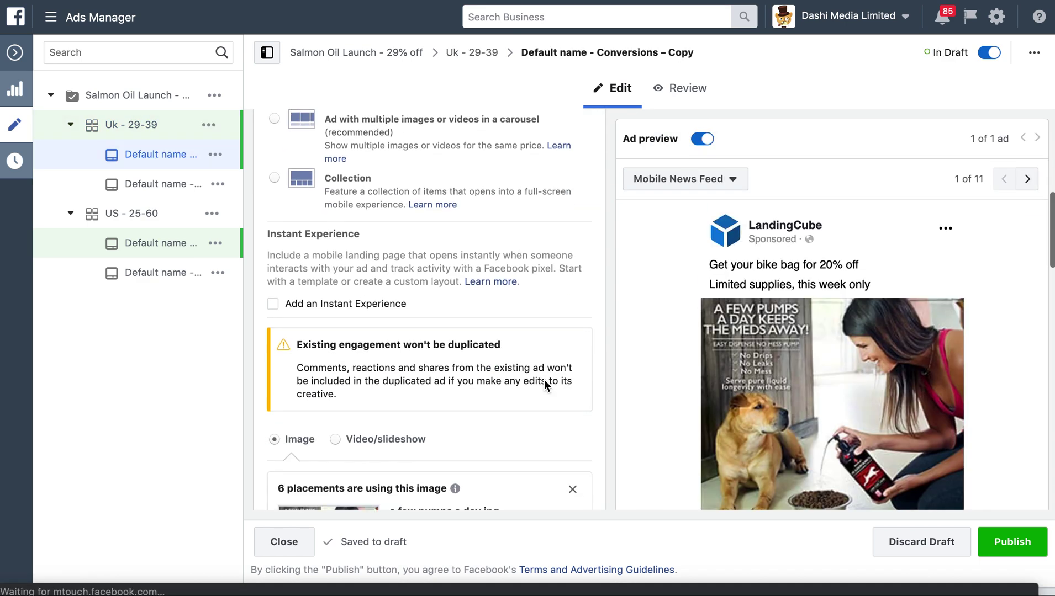
scroll(595, 409, "down", 3)
scroll(714, 393, "down", 2)
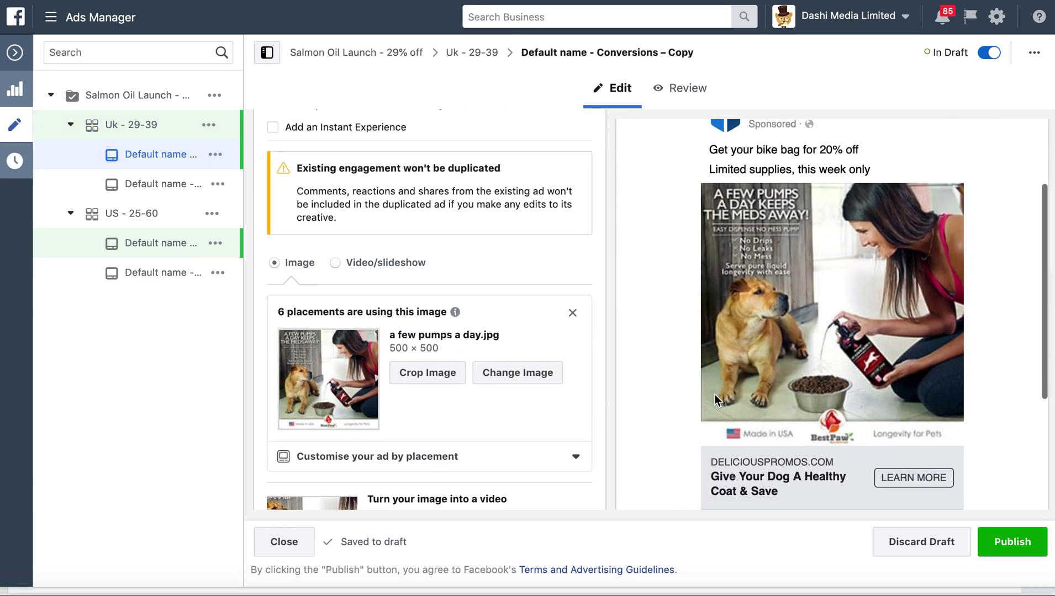
scroll(715, 393, "down", 2)
scroll(499, 382, "down", 2)
scroll(499, 383, "up", 1)
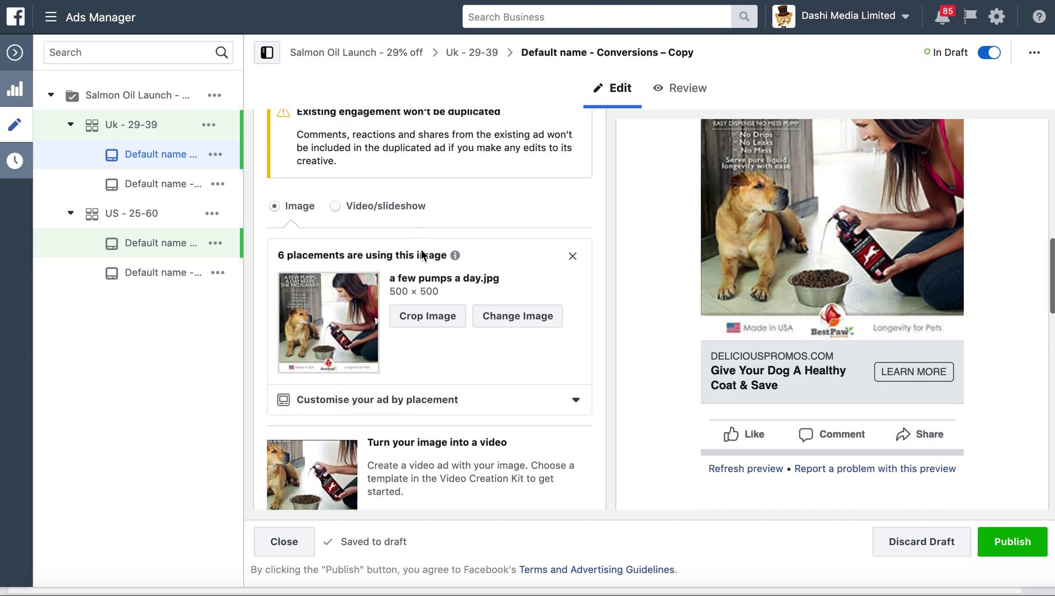
Step: Replace the ad image with the woman-with-dog stock photo from a 'dog' search
left_click(512, 319)
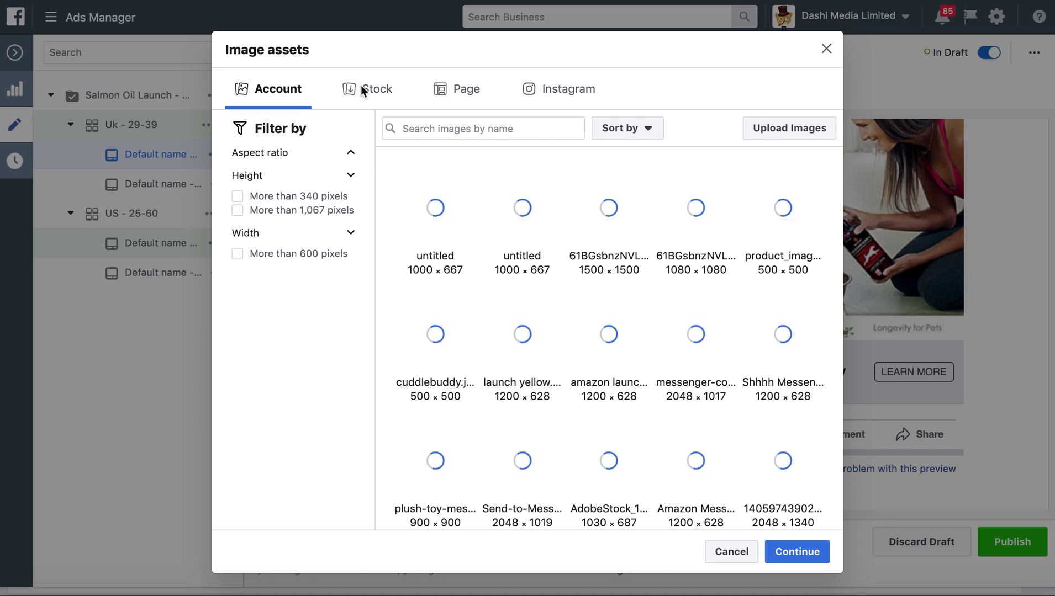
left_click(362, 91)
left_click(433, 127)
type("dog")
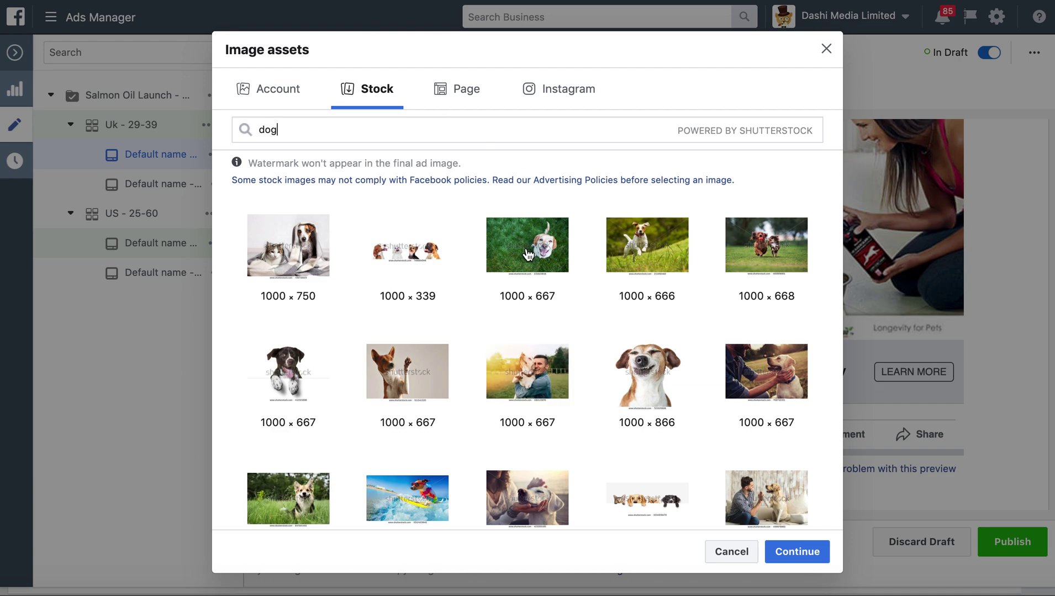
left_click(526, 387)
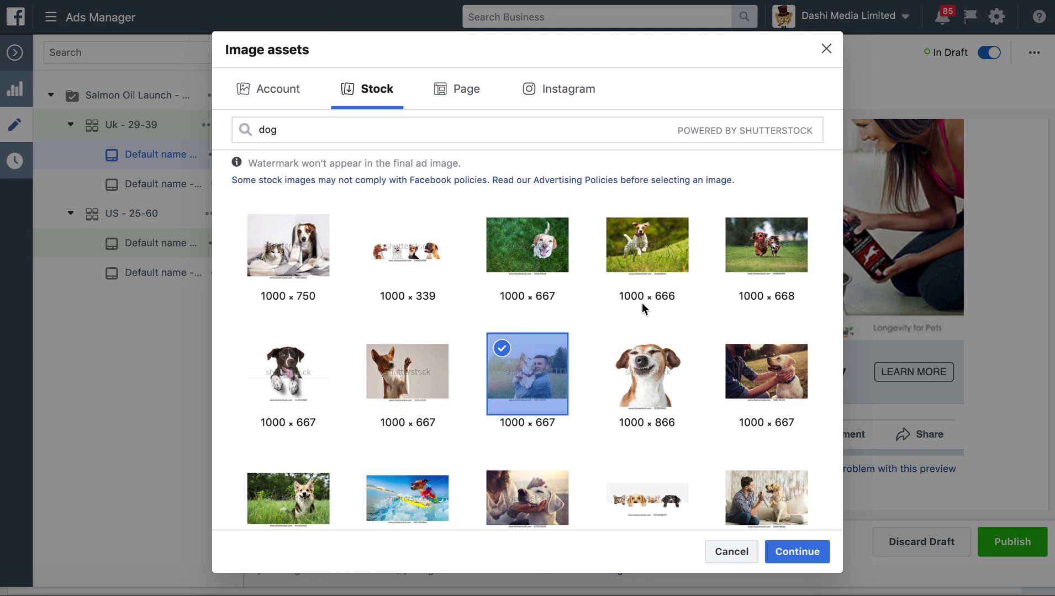
left_click(535, 505)
left_click(796, 552)
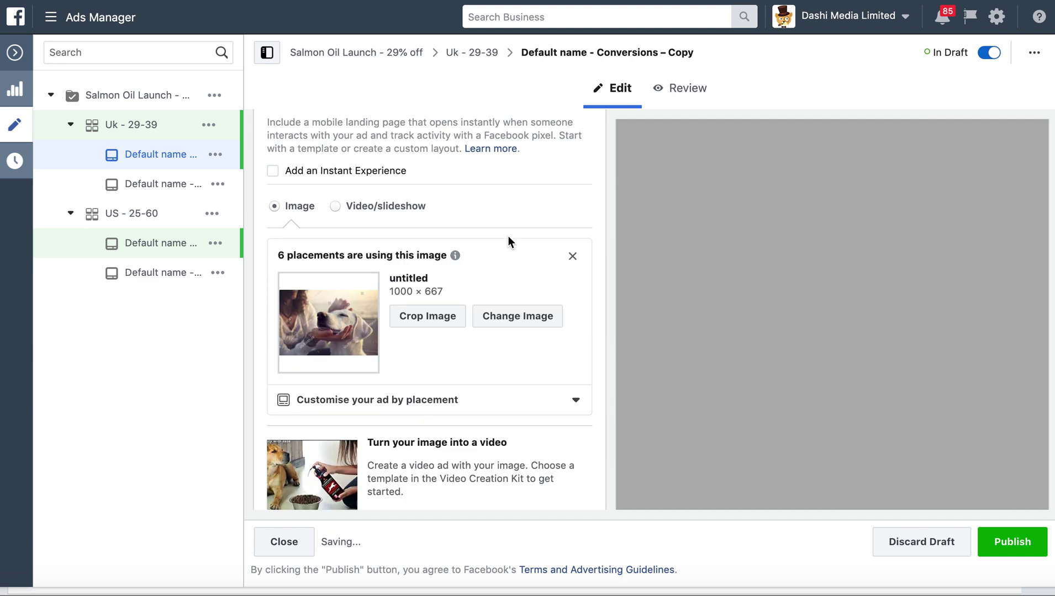
scroll(507, 236, "up", 10)
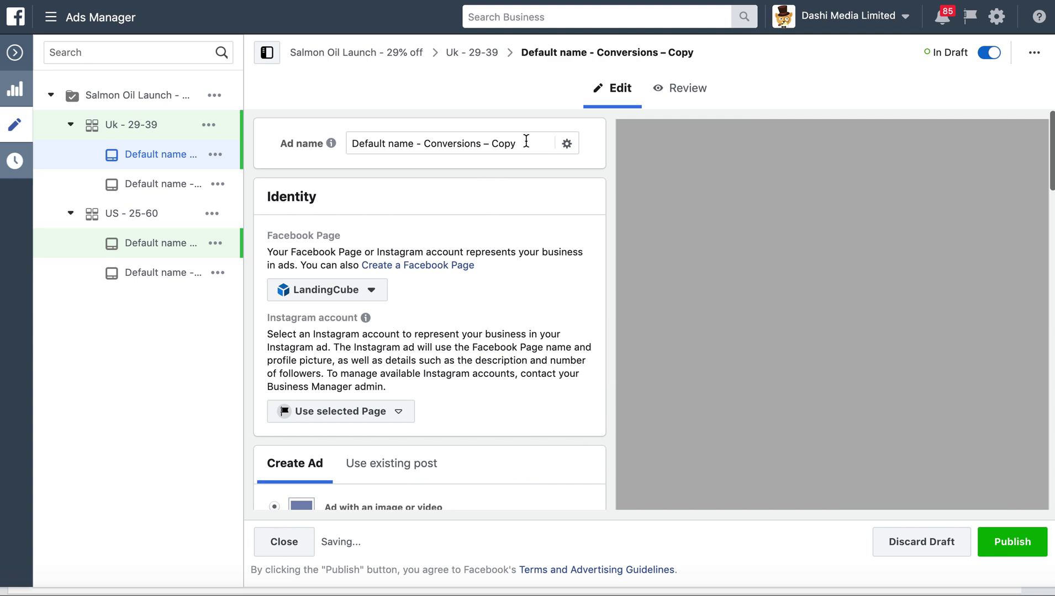
Step: Name the ad 'happy dog 1. 29-39'
left_click_drag(527, 142, 294, 141)
type("happy dog 1 -")
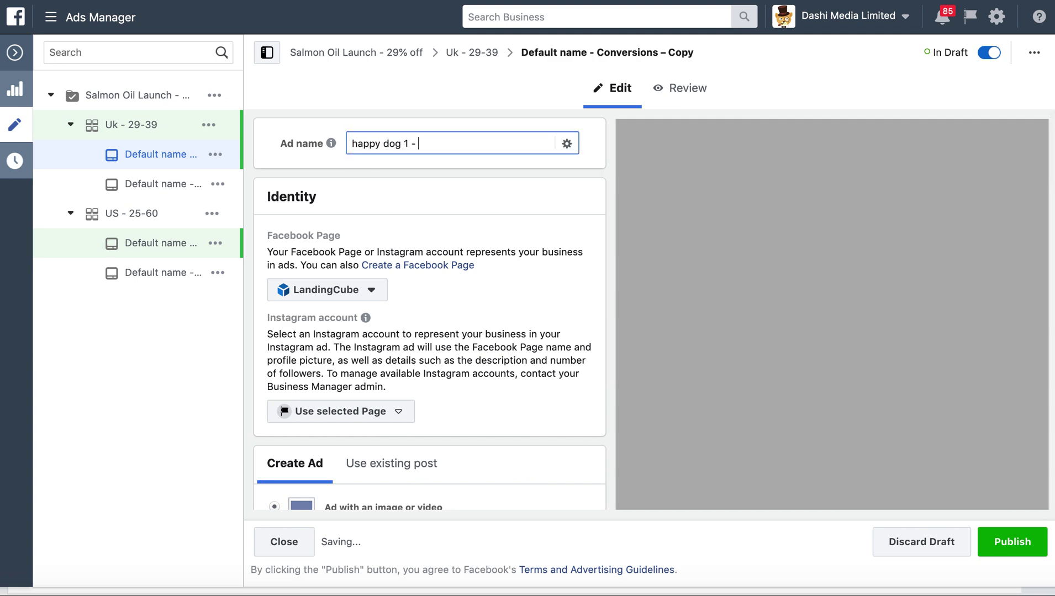
type(" 29-390")
left_click(418, 143)
key("BackSpace")
key("BackSpace")
key("BackSpace")
type(".")
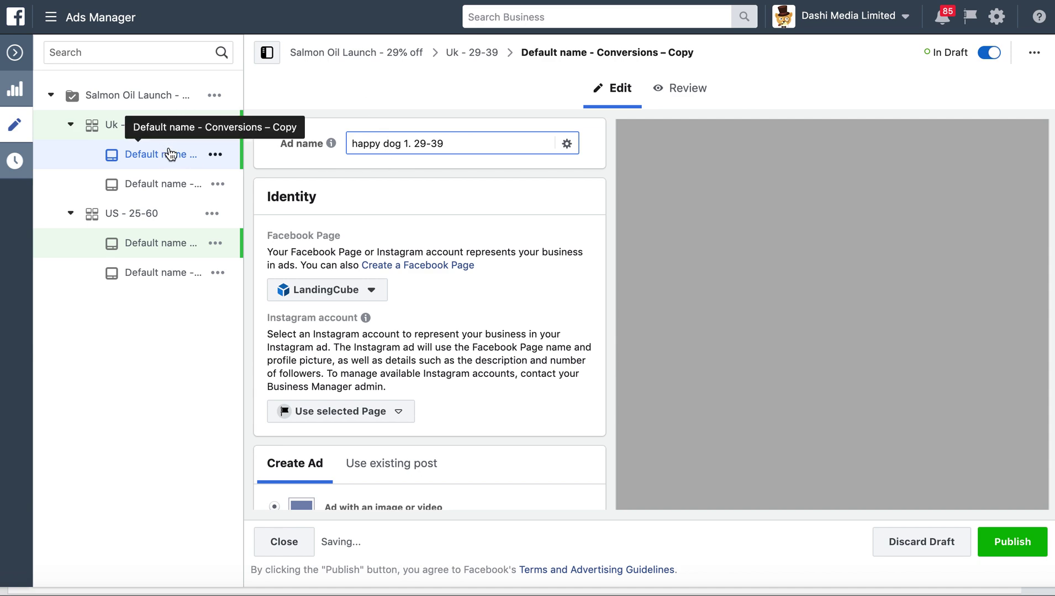
key("Return")
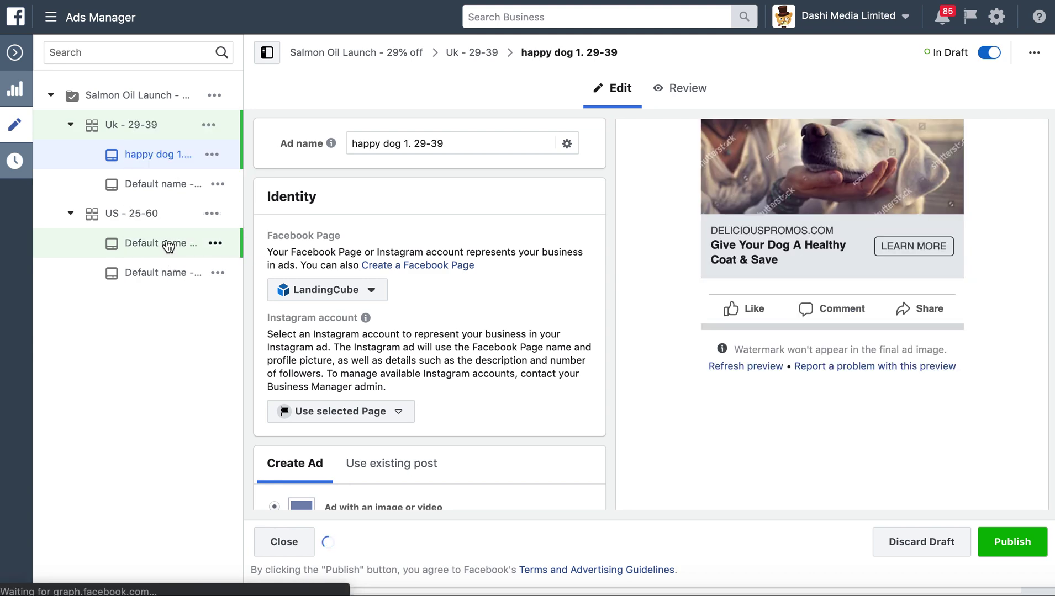
Step: Swap the US - 25-60 ad copy's image for the woman-with-dog stock photo
left_click(169, 247)
scroll(461, 305, "down", 3)
scroll(462, 305, "down", 7)
mouse_move(456, 344)
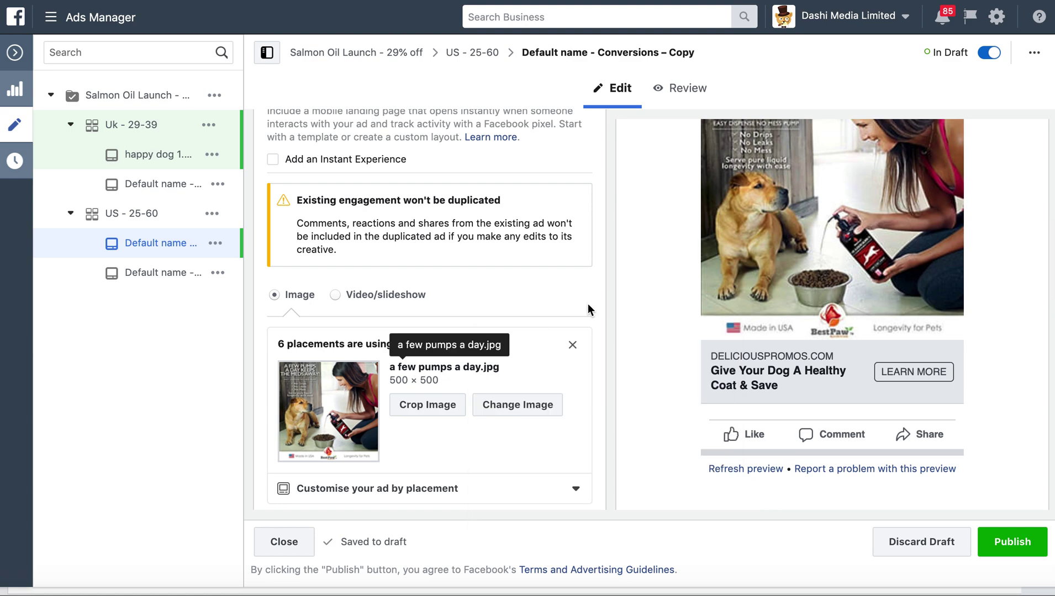
left_click(520, 408)
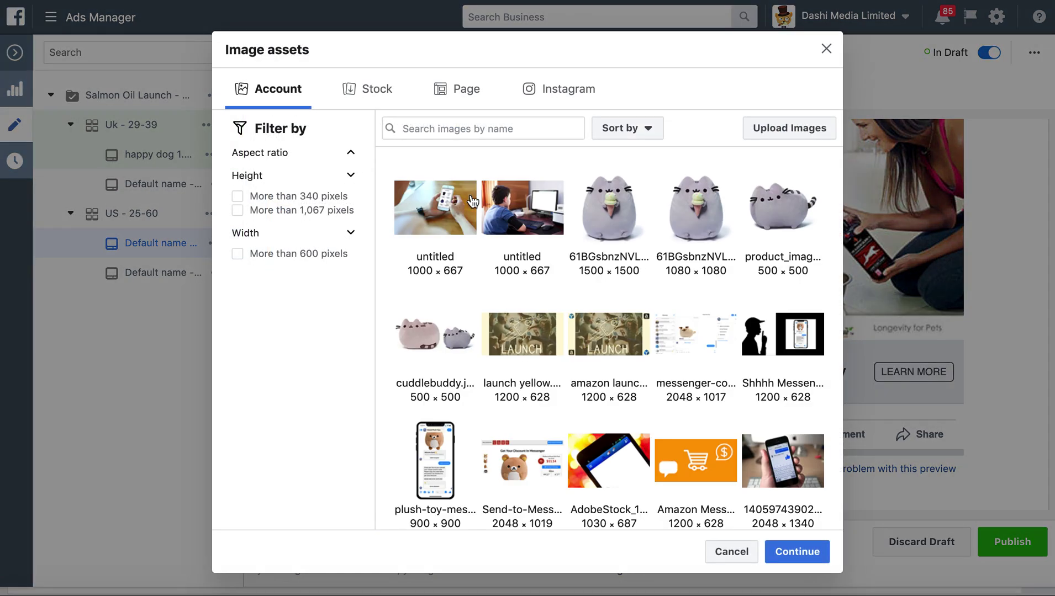
left_click(389, 89)
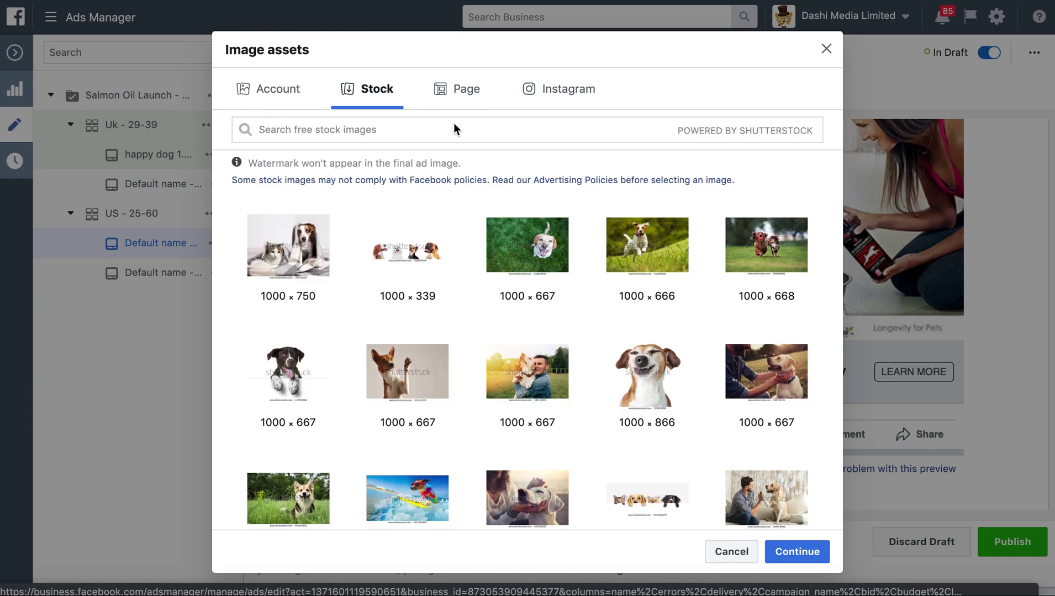
left_click(559, 503)
left_click(796, 551)
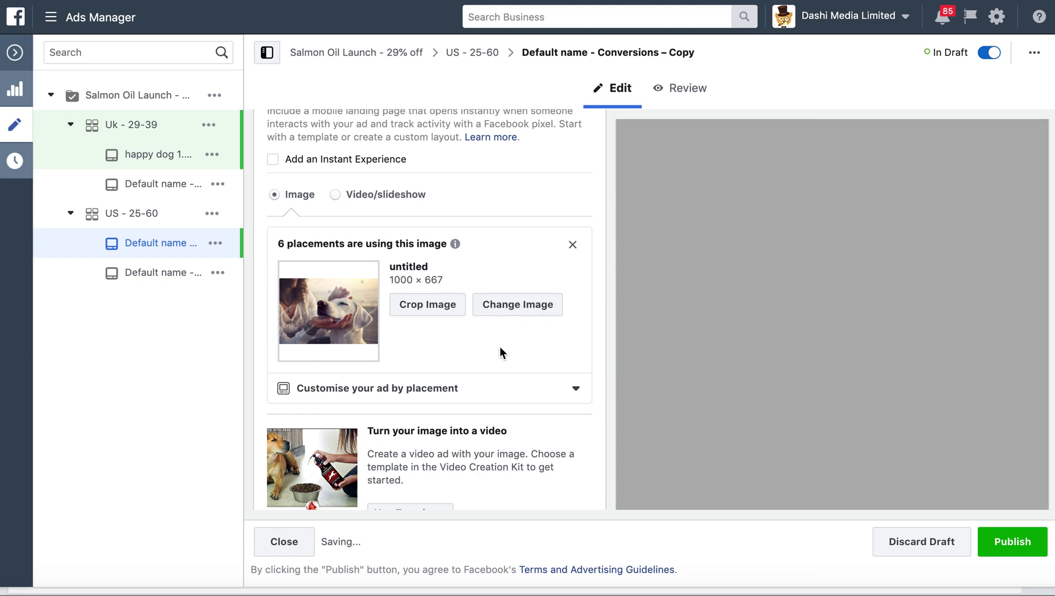
scroll(499, 360, "down", 6)
scroll(489, 342, "up", 10)
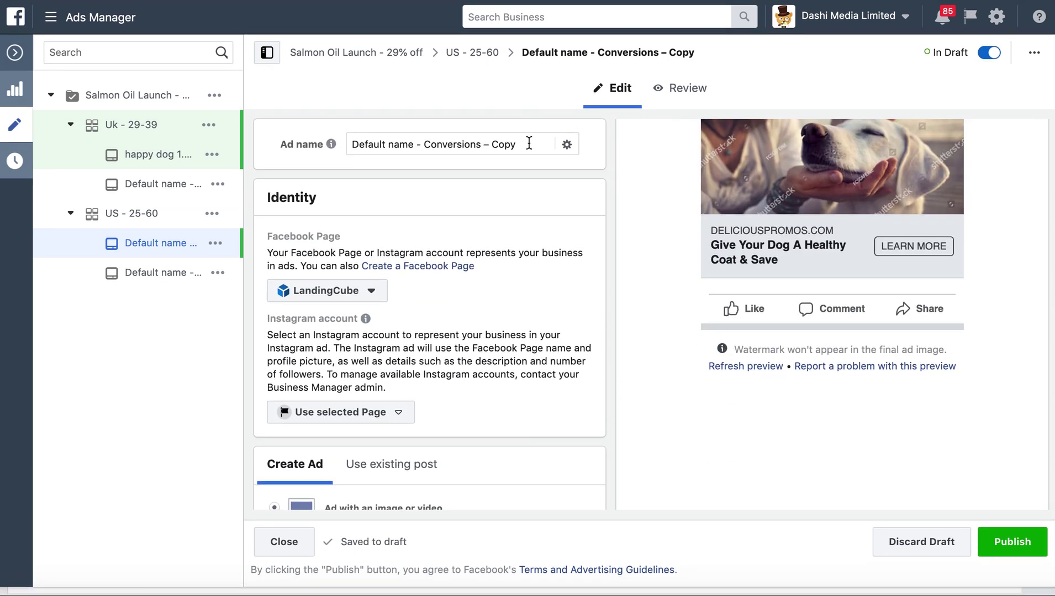
Step: Rename the ad to 'happy dog 1. 25-60'
triple_click(510, 144)
type("happy dog 1. 25-60")
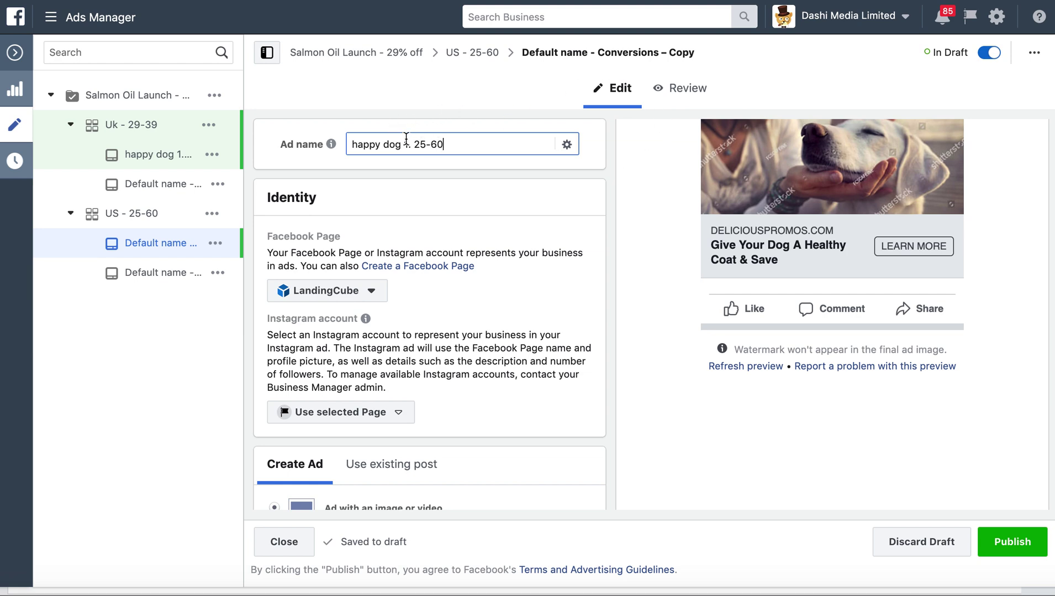
mouse_move(331, 144)
scroll(468, 298, "down", 5)
scroll(473, 326, "up", 5)
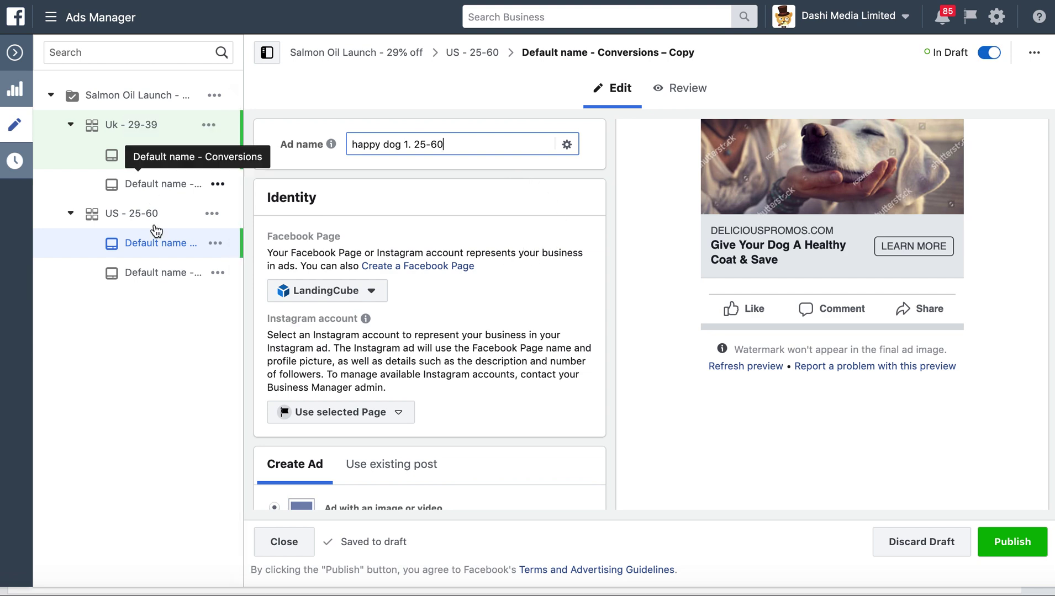
left_click(135, 248)
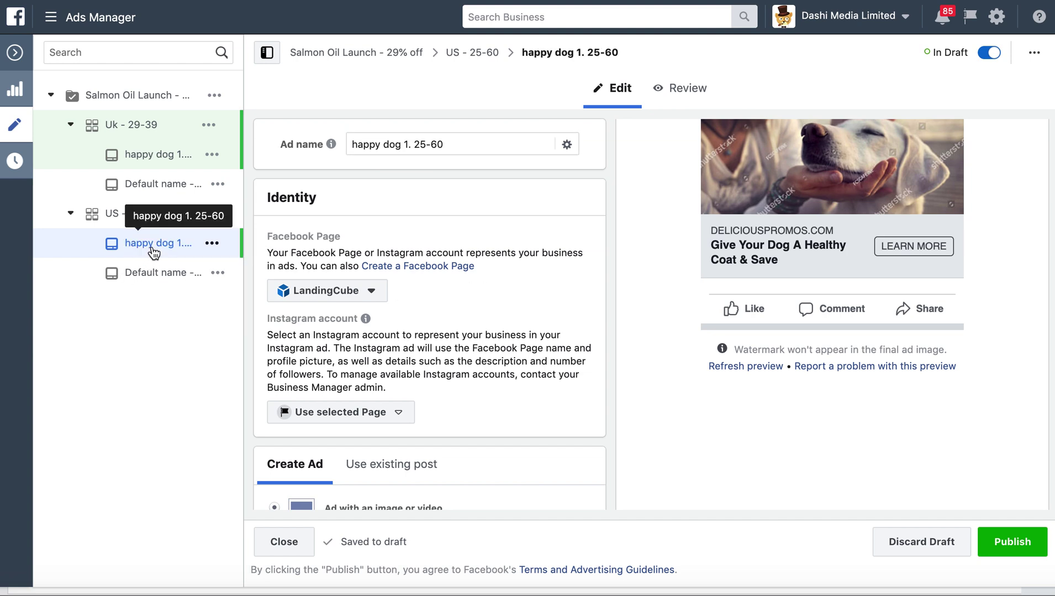